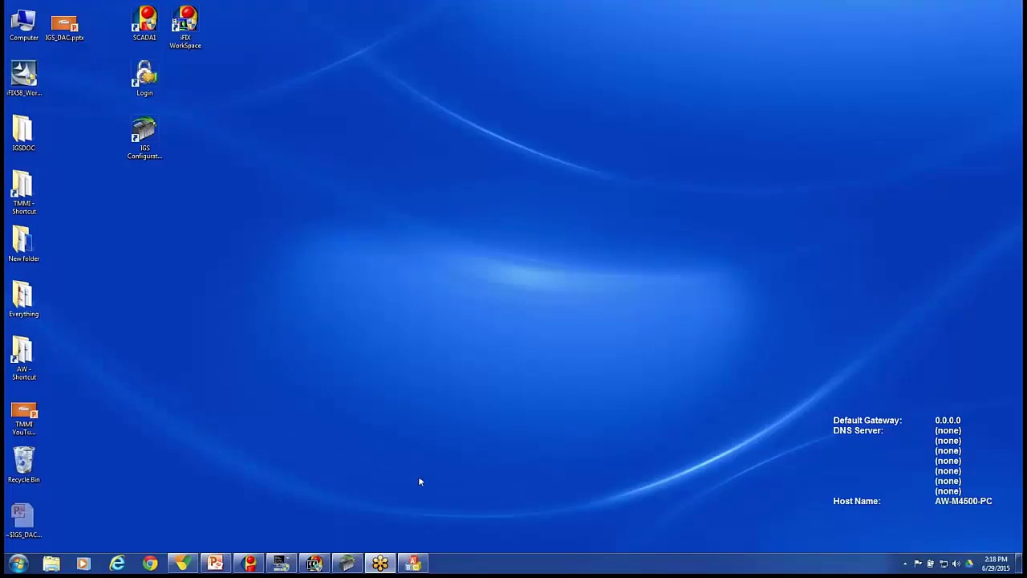
Pick the IGS - Industrial Gateway Server driver in SCADA1's configuration, then close it without saving.
{"action": "mouse_move", "coordinate": [280, 563]}
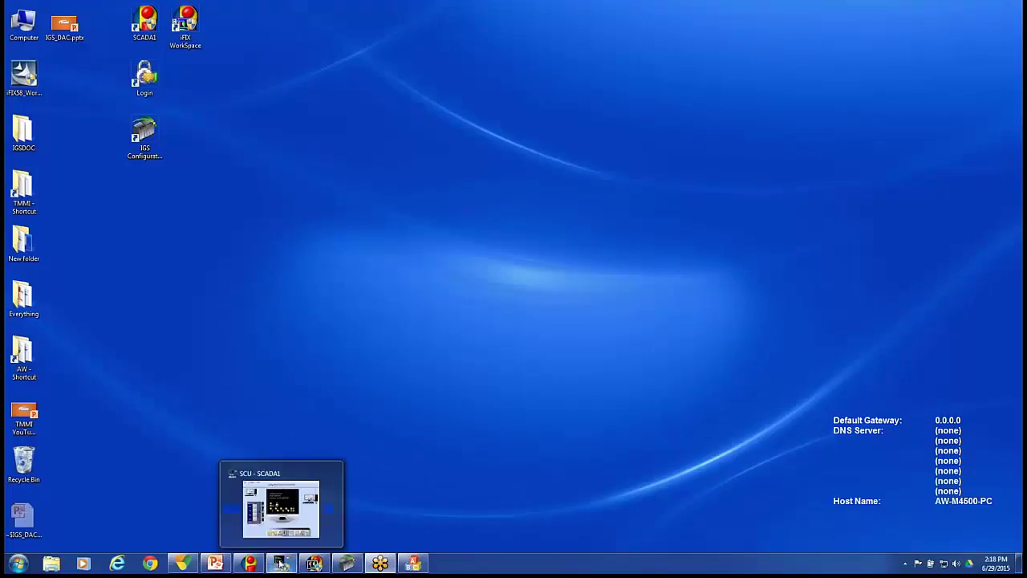
{"action": "left_click", "coordinate": [280, 564]}
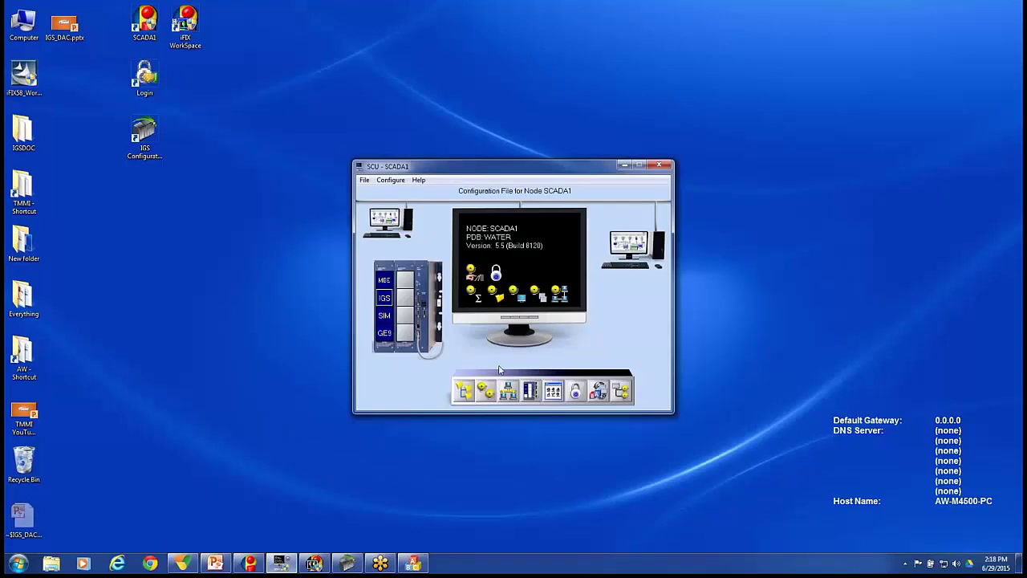
{"action": "left_click", "coordinate": [529, 390]}
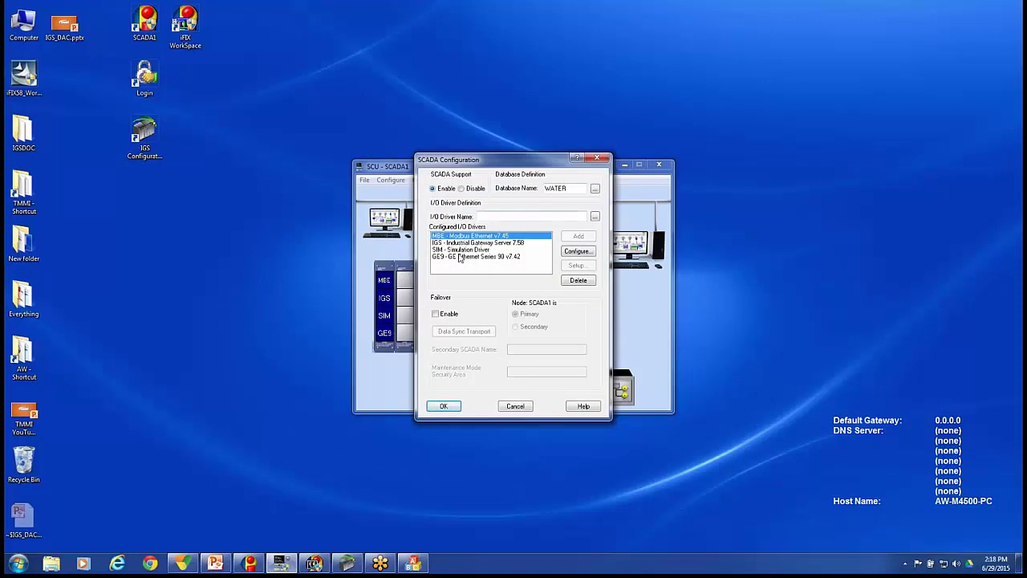
{"action": "left_click", "coordinate": [596, 216]}
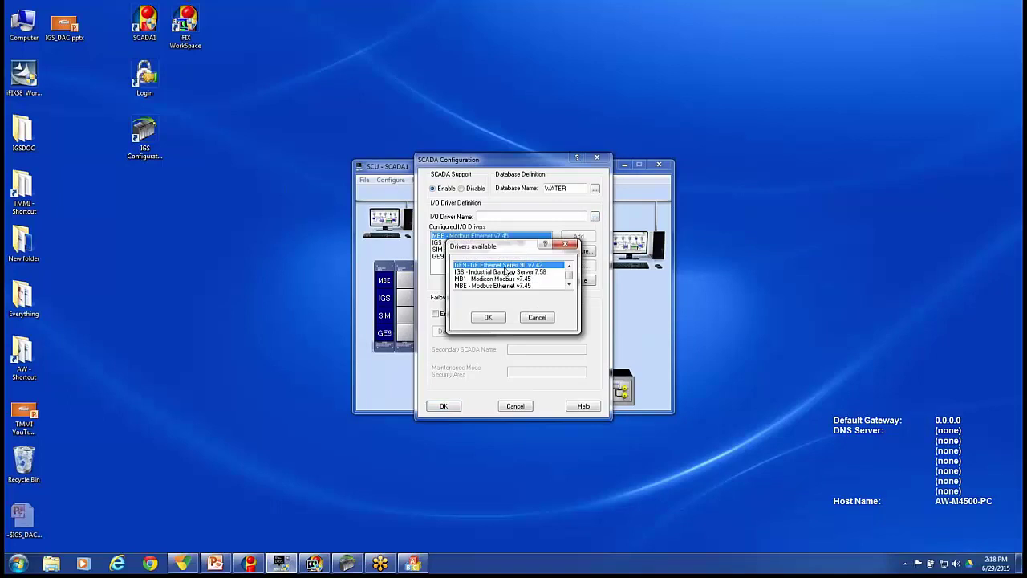
{"action": "left_click", "coordinate": [508, 272]}
{"action": "left_click", "coordinate": [479, 318]}
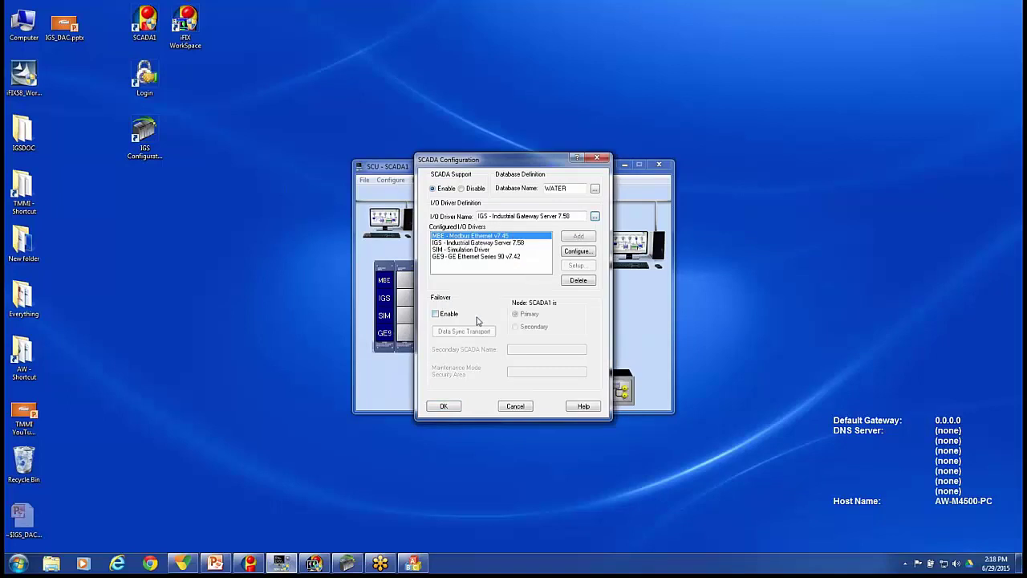
{"action": "left_click", "coordinate": [507, 406]}
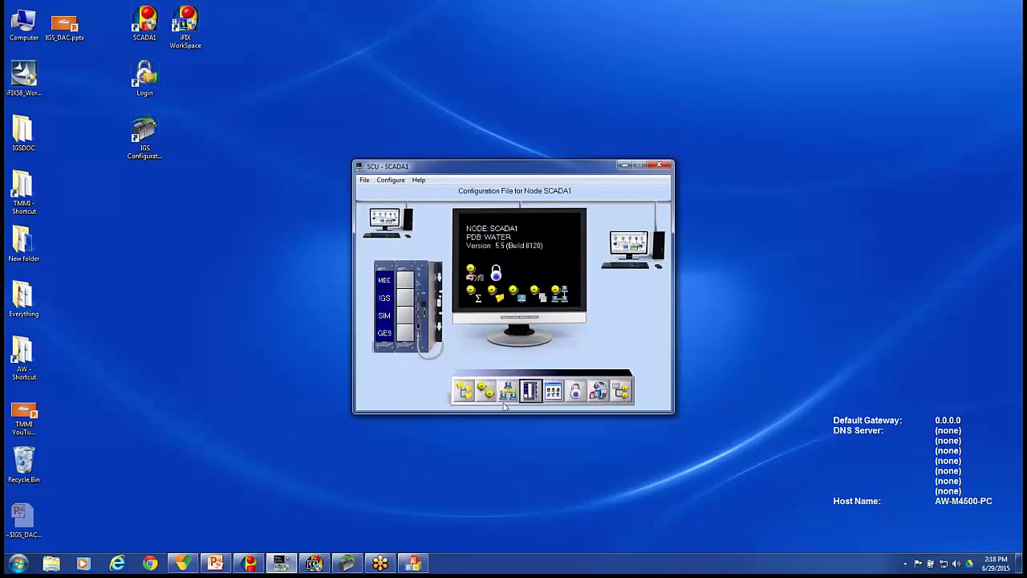
{"action": "left_click", "coordinate": [625, 165]}
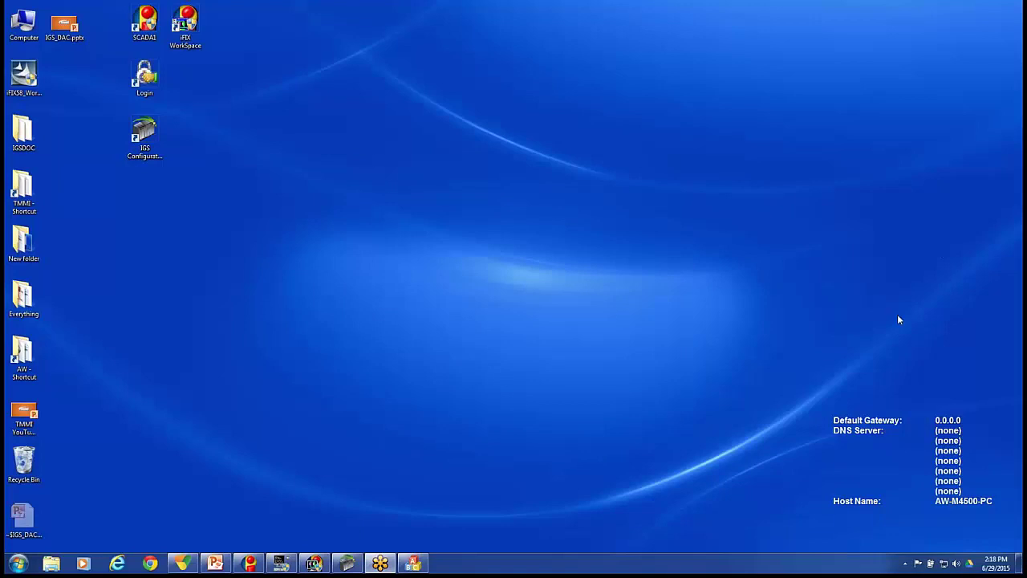
Launch the IGS configuration and start a new channel named CLXNetwork.
{"action": "double_click", "coordinate": [151, 146]}
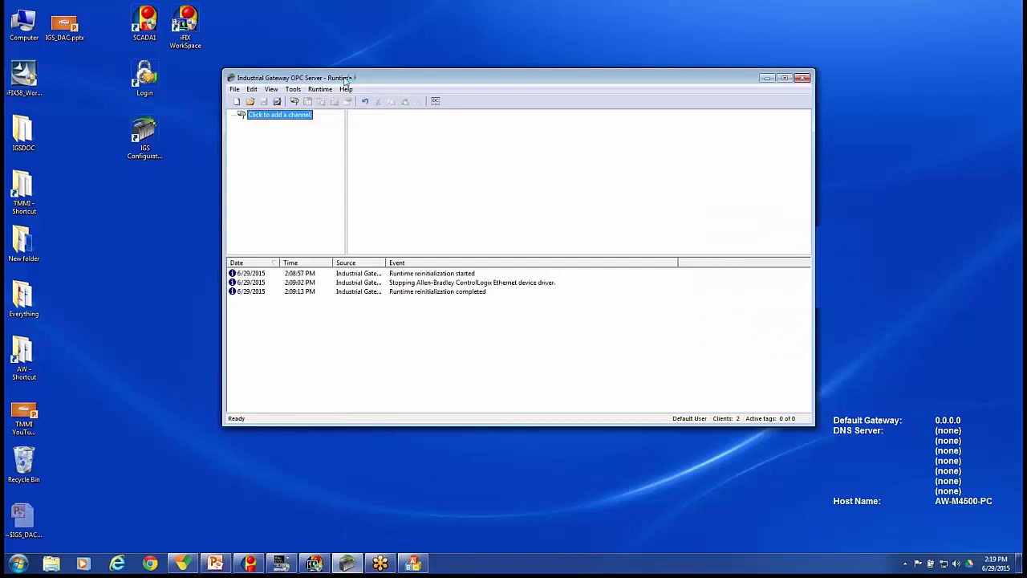
{"action": "left_click_drag", "start_coordinate": [346, 79], "coordinate": [308, 76]}
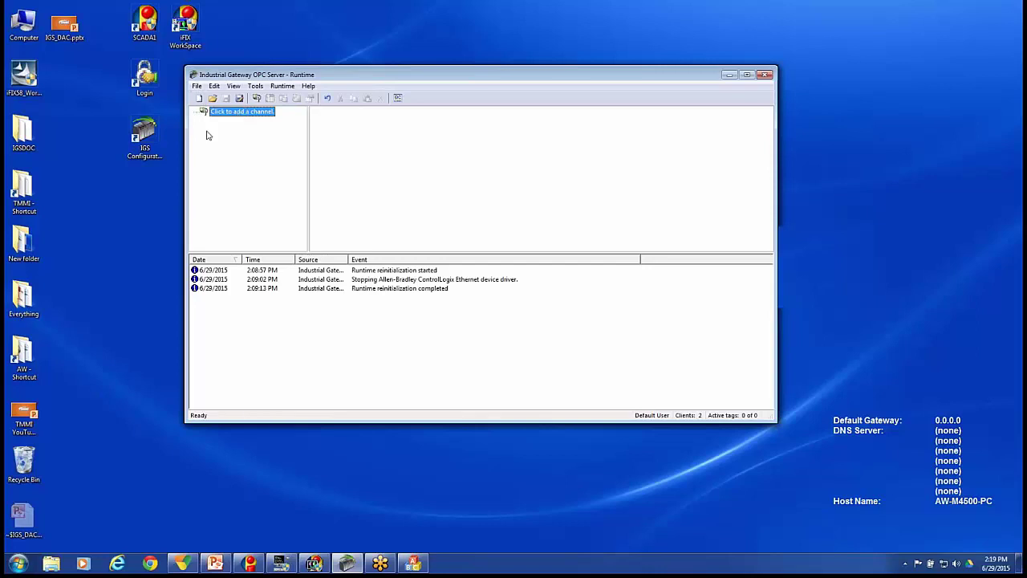
{"action": "left_click", "coordinate": [197, 86]}
{"action": "left_click", "coordinate": [197, 86]}
{"action": "left_click", "coordinate": [240, 112]}
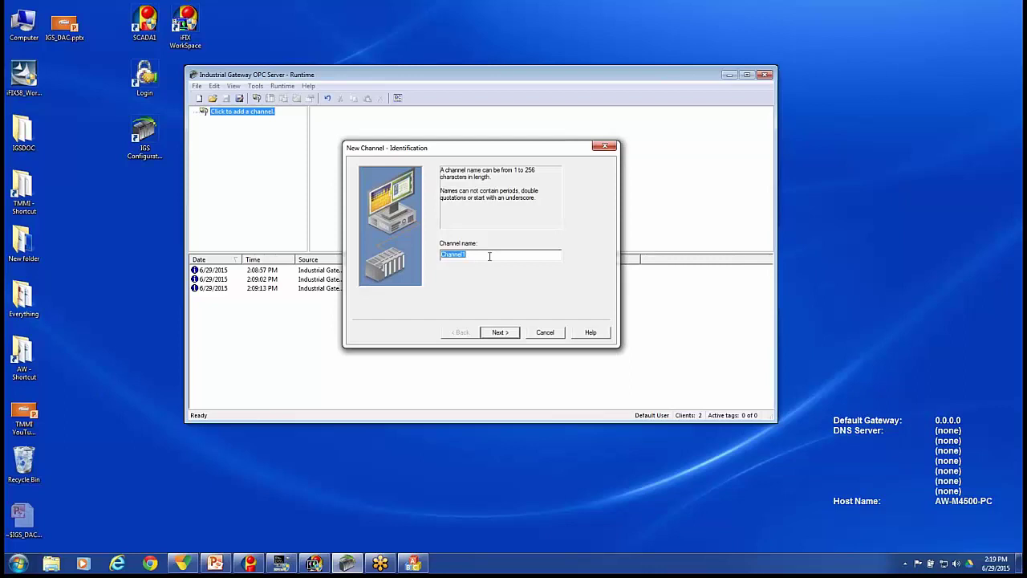
{"action": "type", "text": "CLXNetwork"}
{"action": "left_click", "coordinate": [499, 333]}
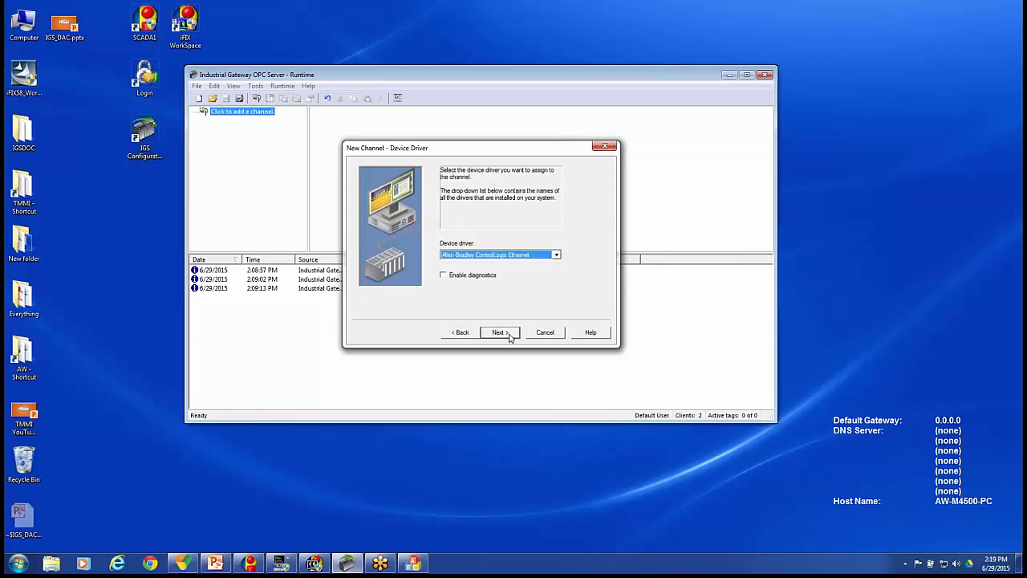
Keep the ControlLogix Ethernet driver, choose the Intel 82577LM adapter, and finish with defaults.
{"action": "left_click", "coordinate": [556, 255]}
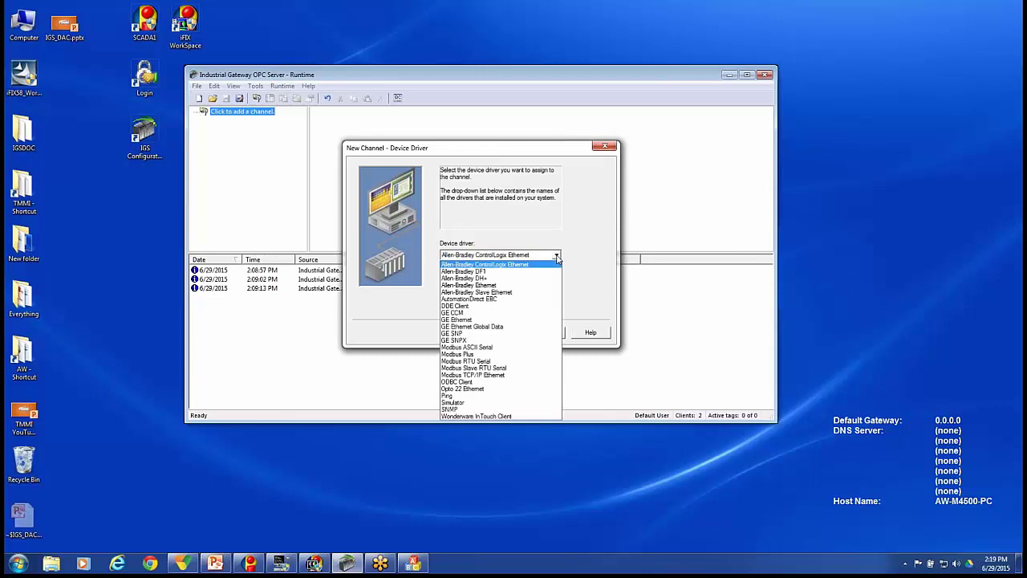
{"action": "left_click", "coordinate": [557, 256]}
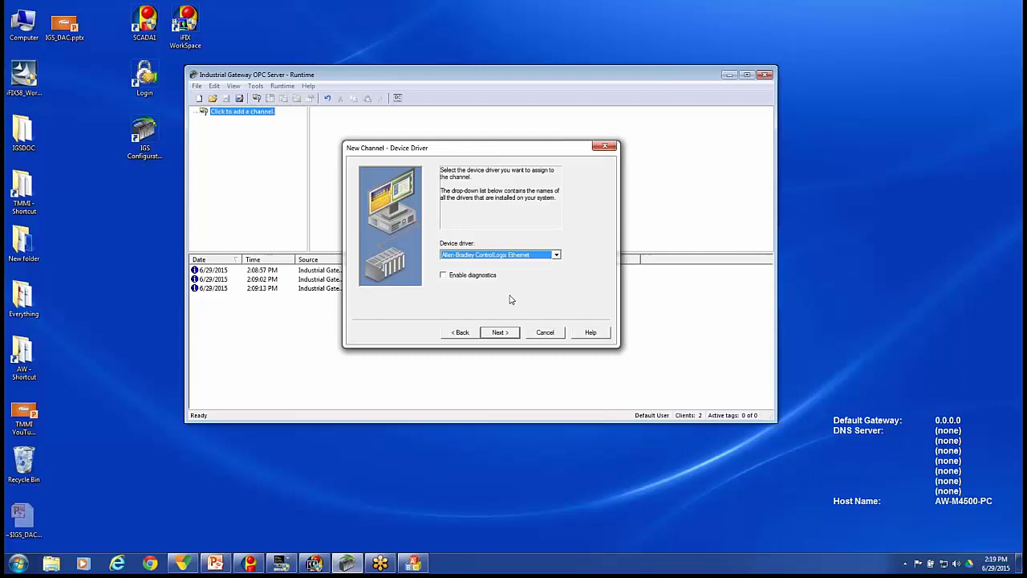
{"action": "left_click", "coordinate": [498, 333]}
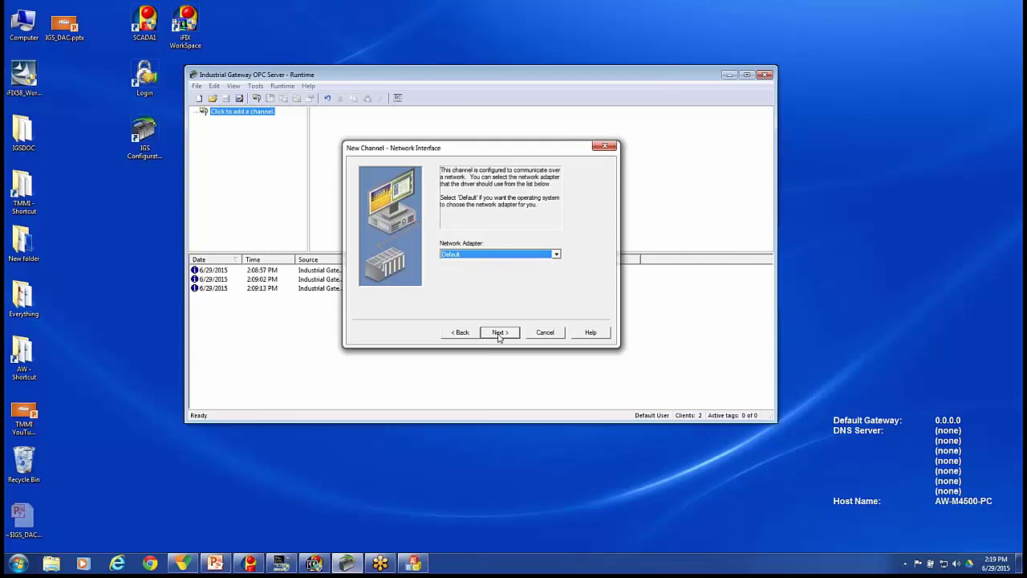
{"action": "left_click", "coordinate": [548, 257]}
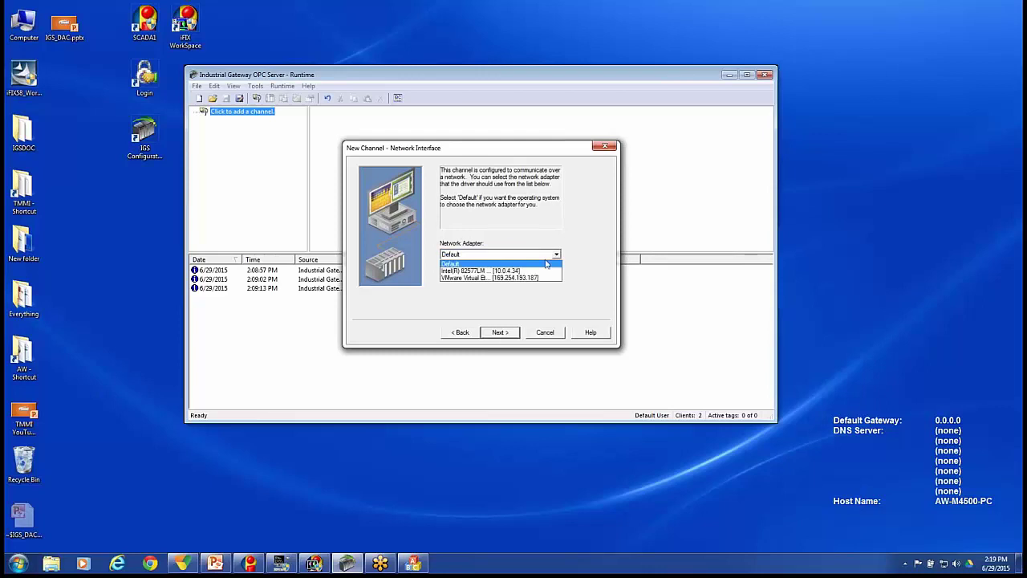
{"action": "left_click", "coordinate": [529, 272]}
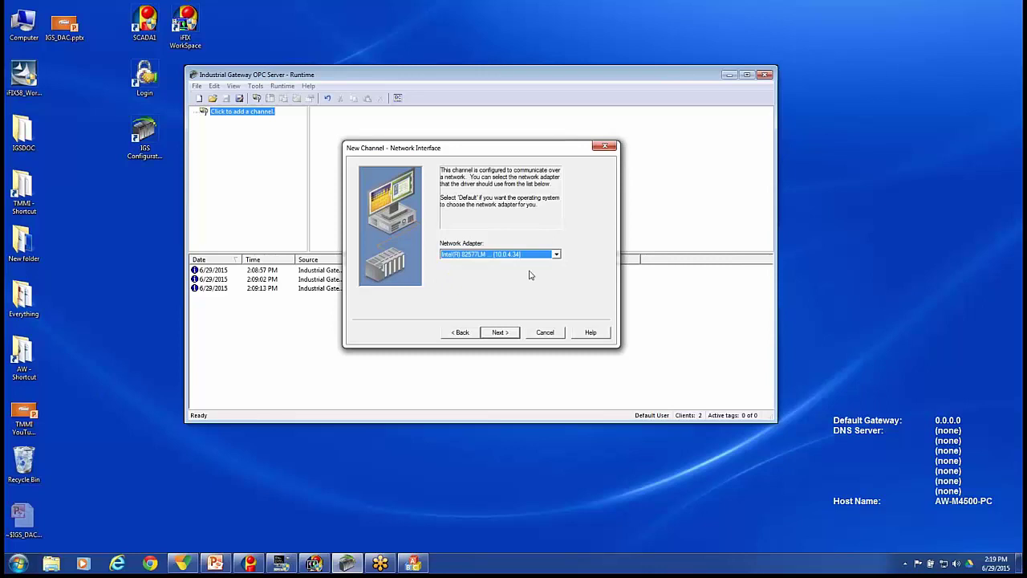
{"action": "left_click", "coordinate": [500, 333]}
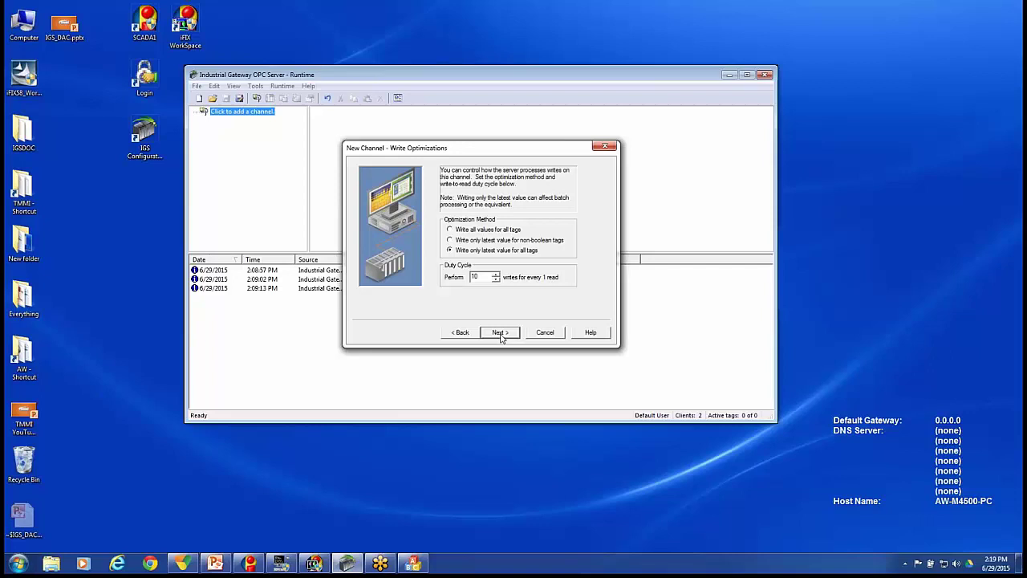
{"action": "left_click", "coordinate": [500, 332]}
{"action": "left_click", "coordinate": [501, 332]}
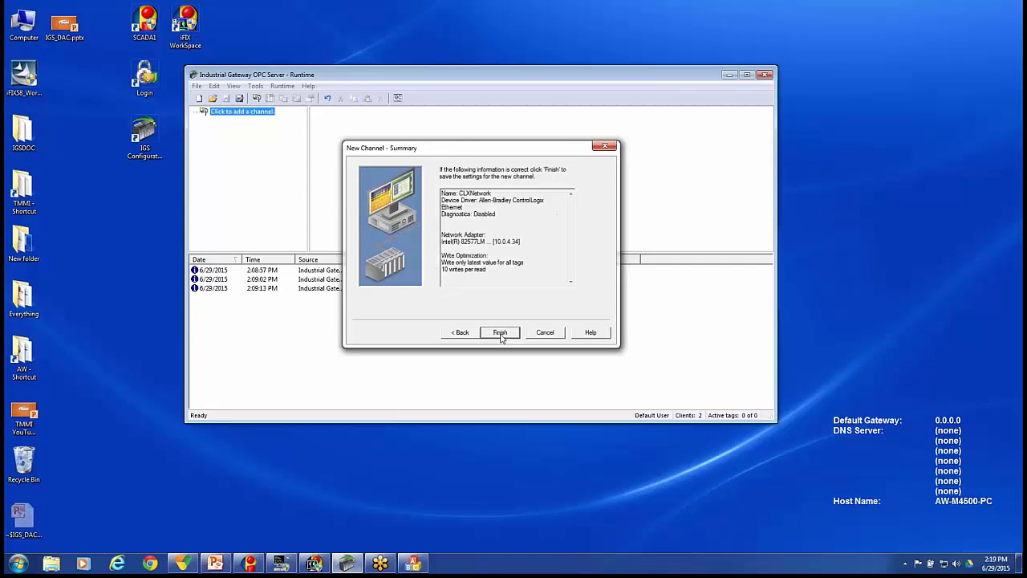
{"action": "left_click", "coordinate": [500, 333]}
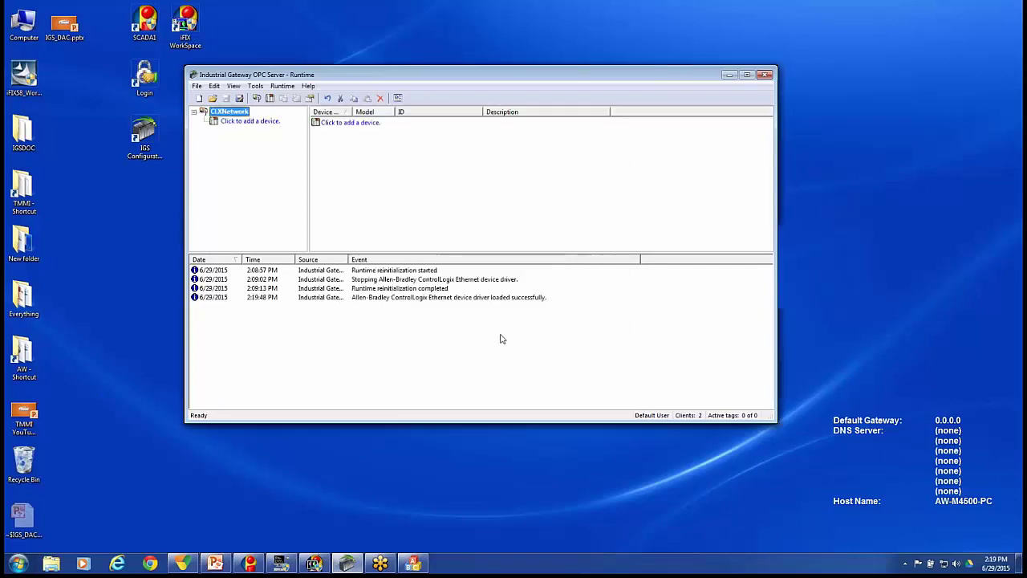
Add device CLXPLC as a ControlLogix 5500 with device ID 192.168.0.11.1.0.
{"action": "left_click", "coordinate": [251, 122]}
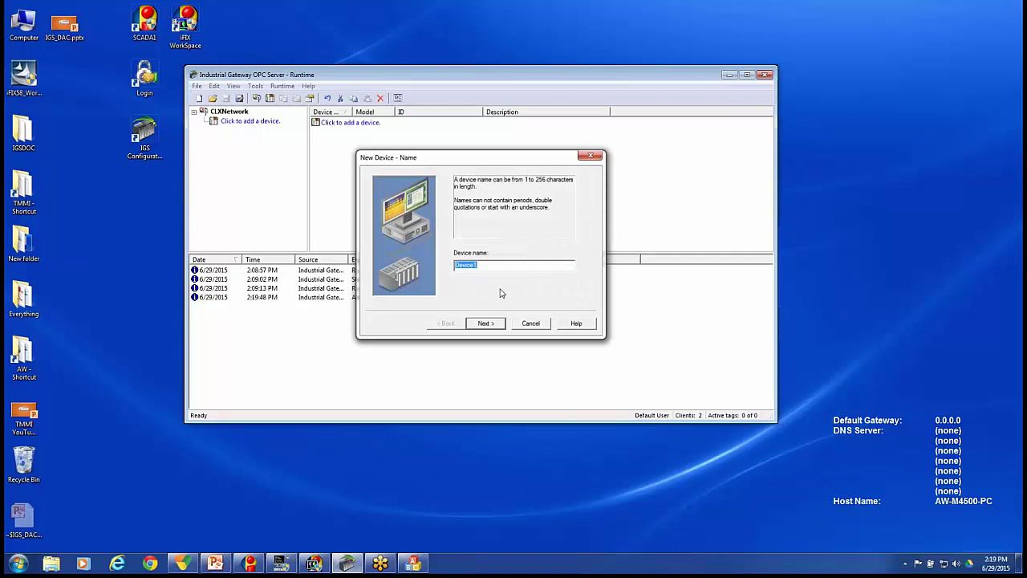
{"action": "type", "text": "CLXPLC"}
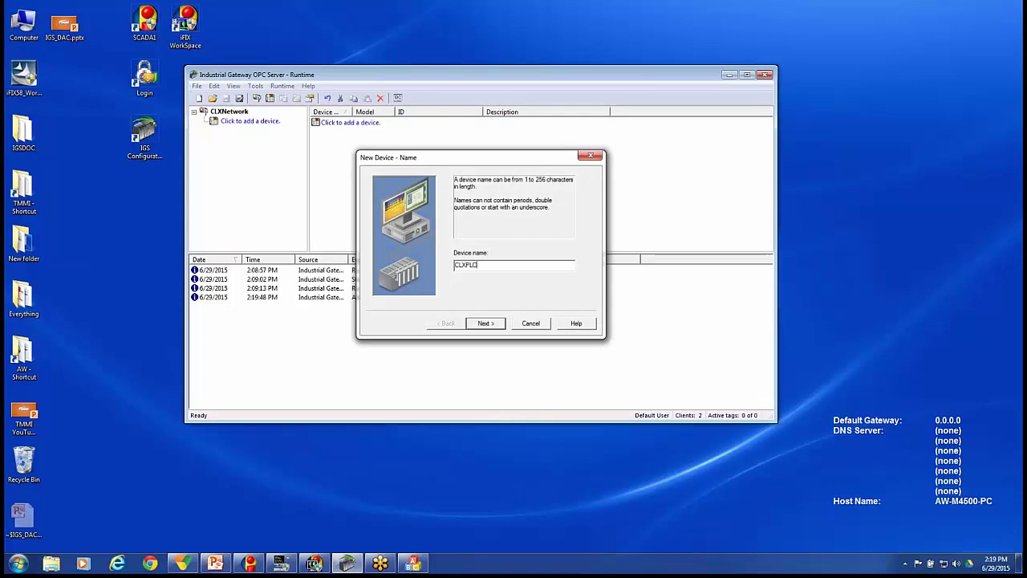
{"action": "left_click", "coordinate": [491, 326]}
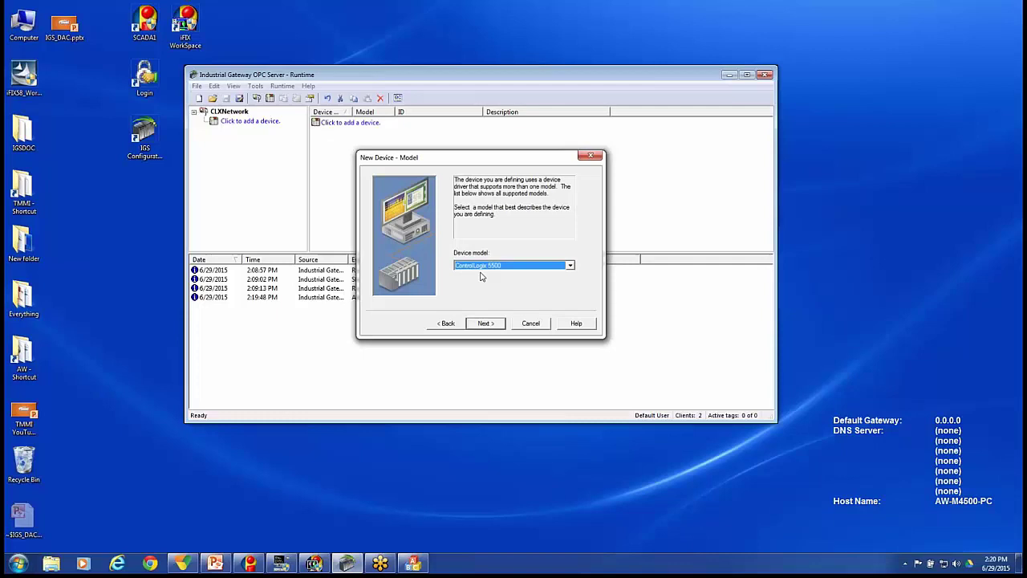
{"action": "left_click", "coordinate": [570, 265]}
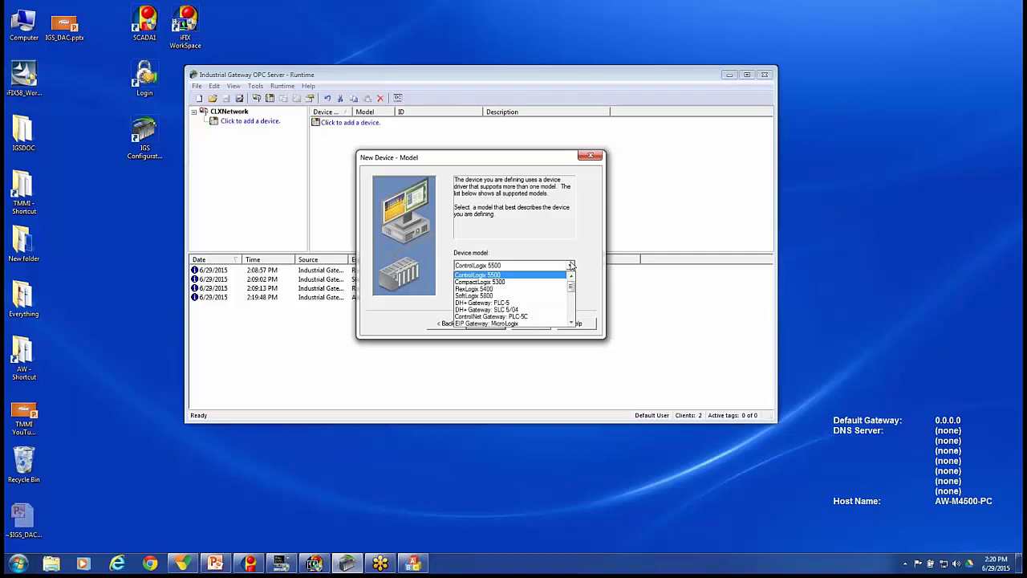
{"action": "left_click", "coordinate": [570, 265]}
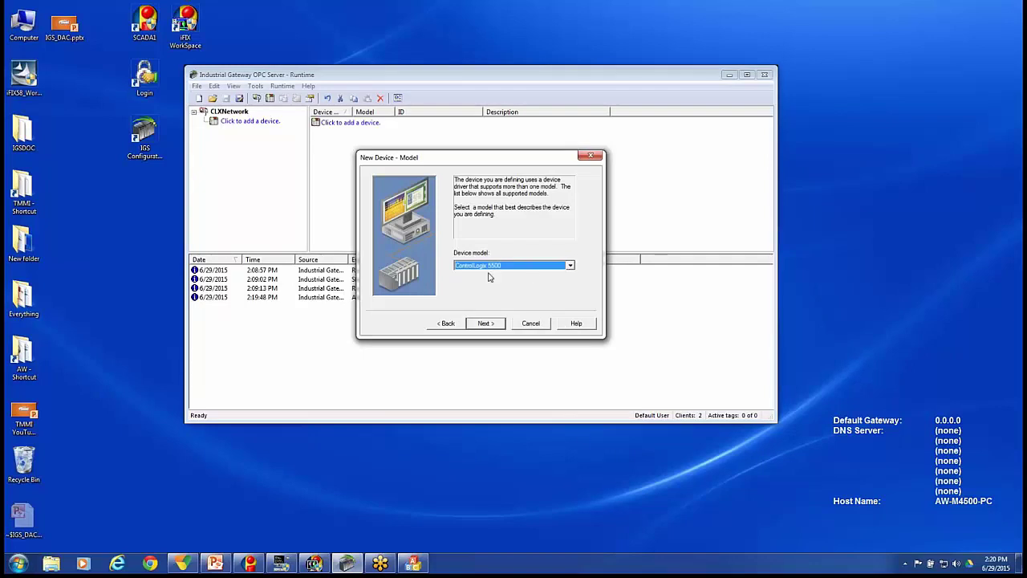
{"action": "left_click", "coordinate": [486, 324]}
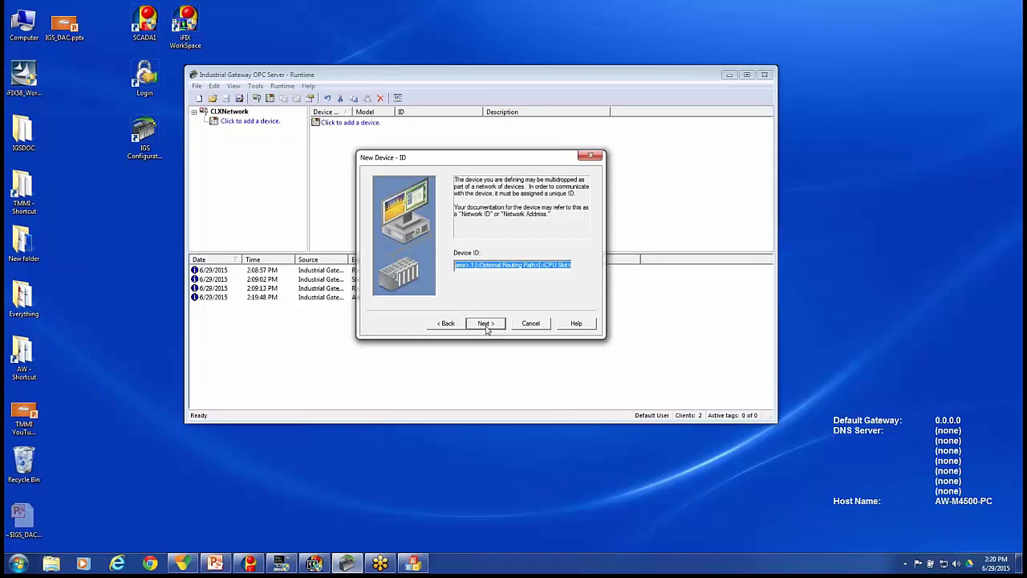
{"action": "type", "text": "192"}
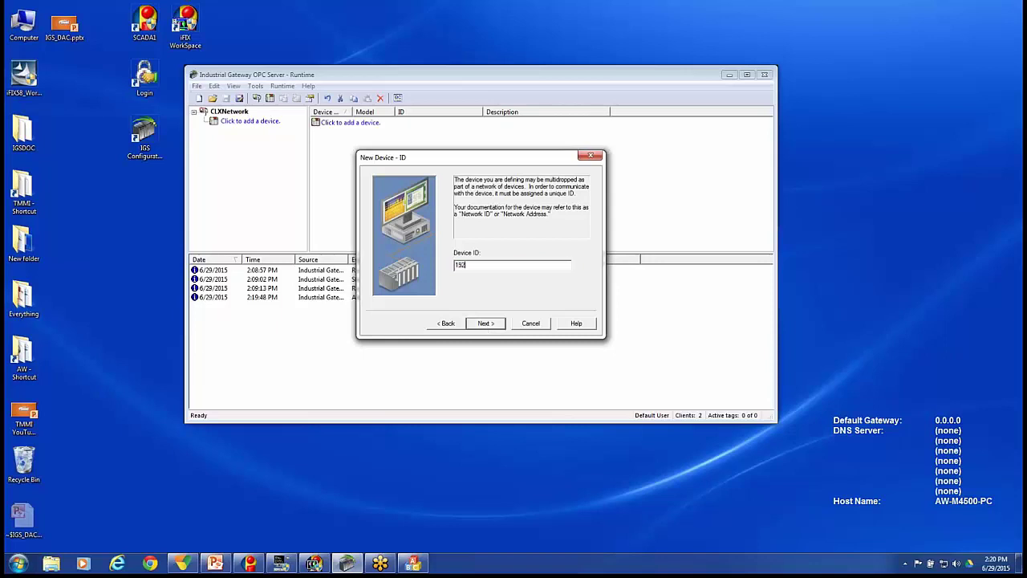
{"action": "type", "text": ".168.0.1"}
{"action": "type", "text": "1.1.0"}
{"action": "left_click", "coordinate": [486, 324]}
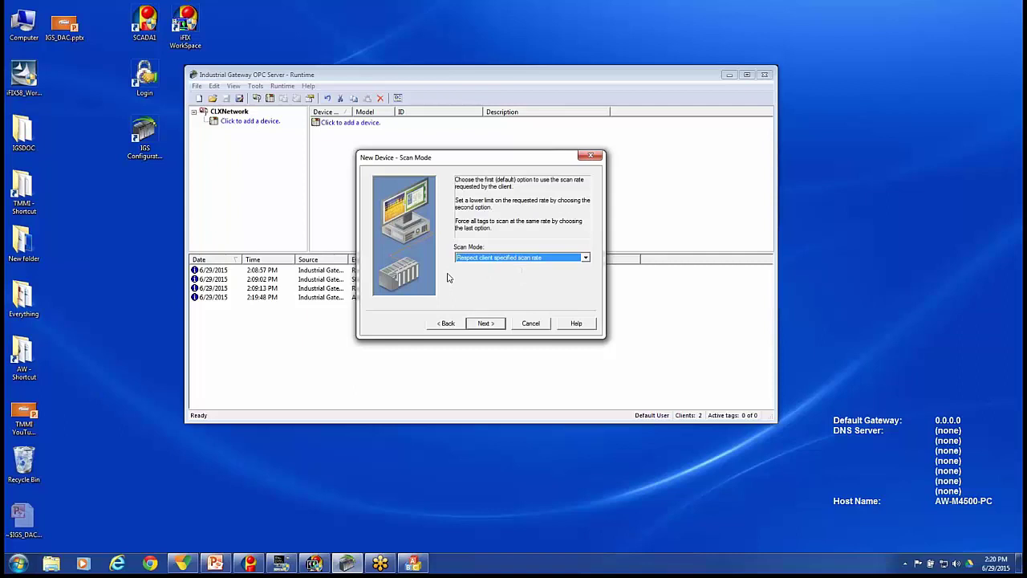
Set the scan mode to request data no faster than 1000 ms.
{"action": "left_click", "coordinate": [586, 259]}
{"action": "left_click", "coordinate": [536, 274]}
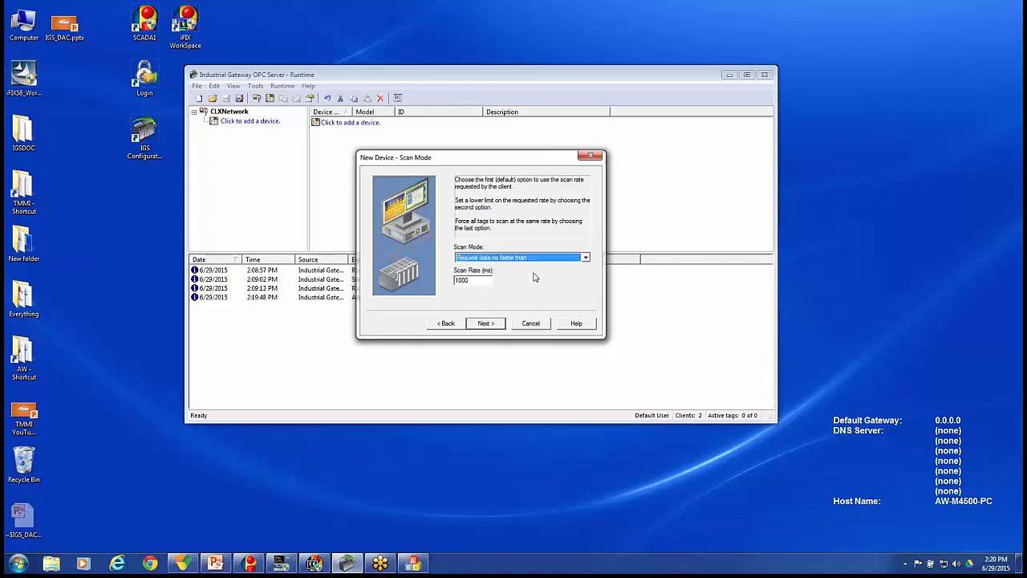
{"action": "left_click", "coordinate": [476, 281]}
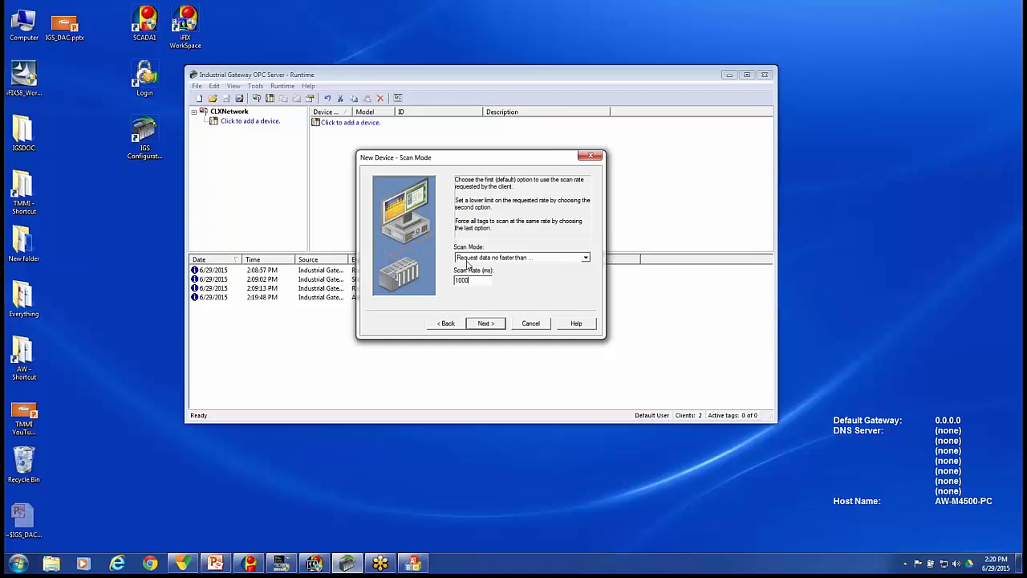
{"action": "left_click", "coordinate": [485, 323]}
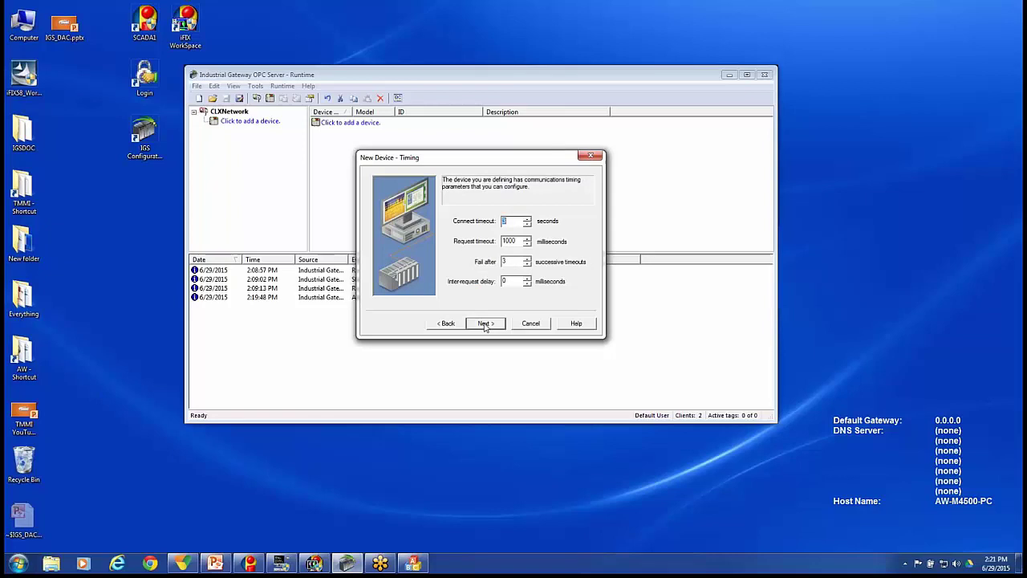
Accept the timing, auto-demotion and database defaults and finish creating CLXPLC.
{"action": "left_click", "coordinate": [484, 325]}
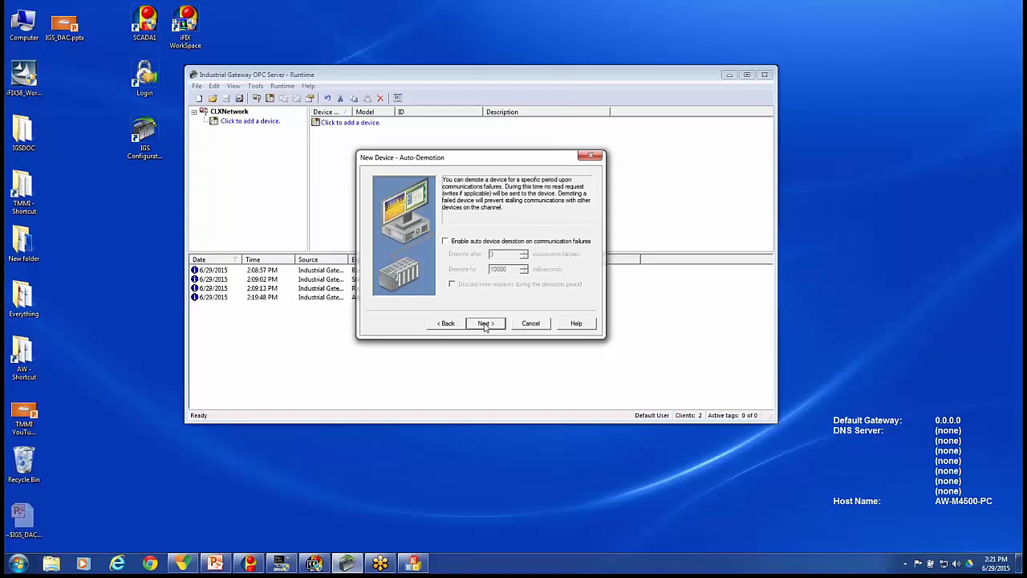
{"action": "left_click", "coordinate": [485, 324]}
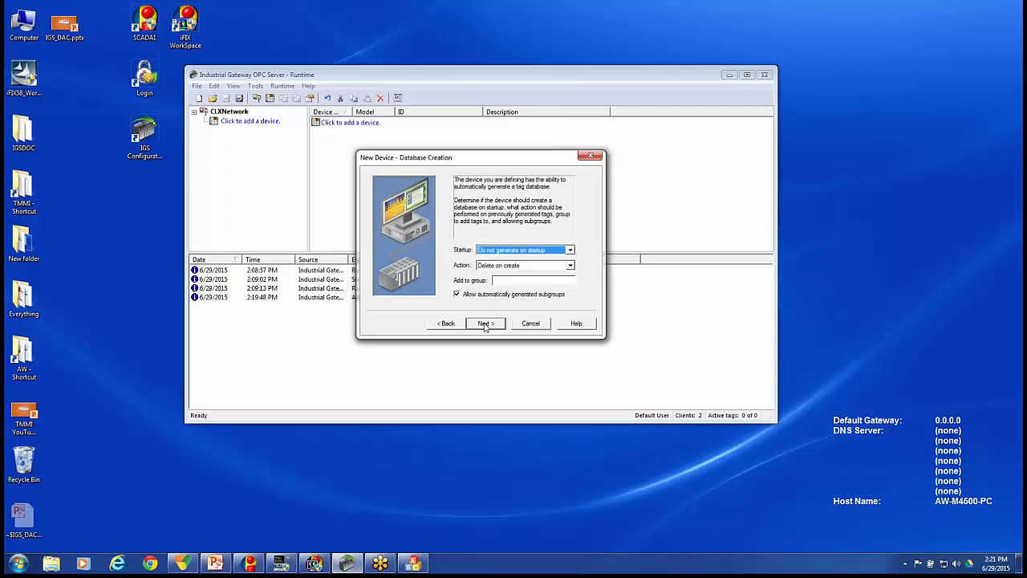
{"action": "left_click", "coordinate": [485, 324]}
{"action": "left_click", "coordinate": [485, 324]}
{"action": "left_click", "coordinate": [485, 324]}
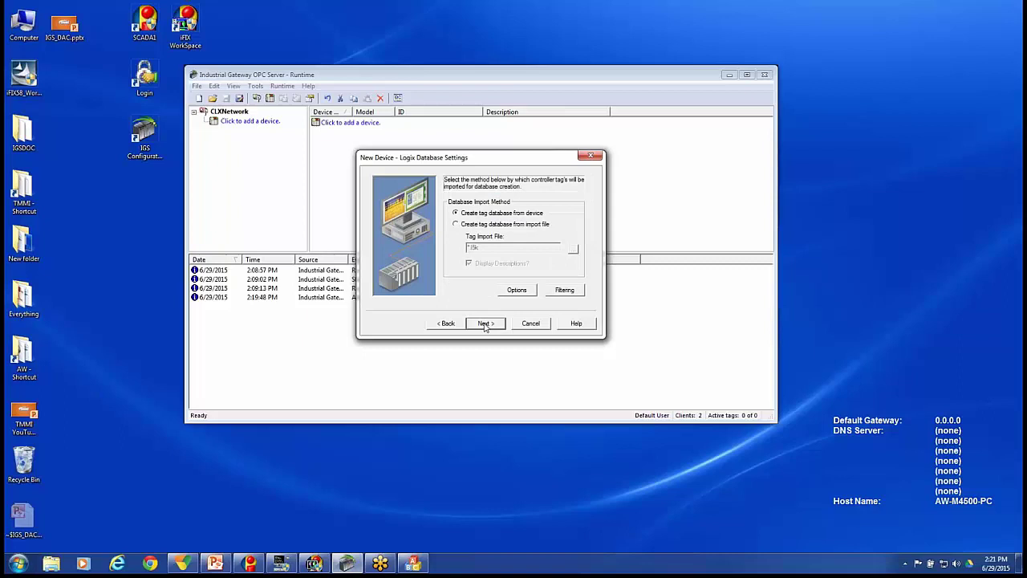
{"action": "left_click", "coordinate": [485, 324]}
{"action": "left_click", "coordinate": [485, 326]}
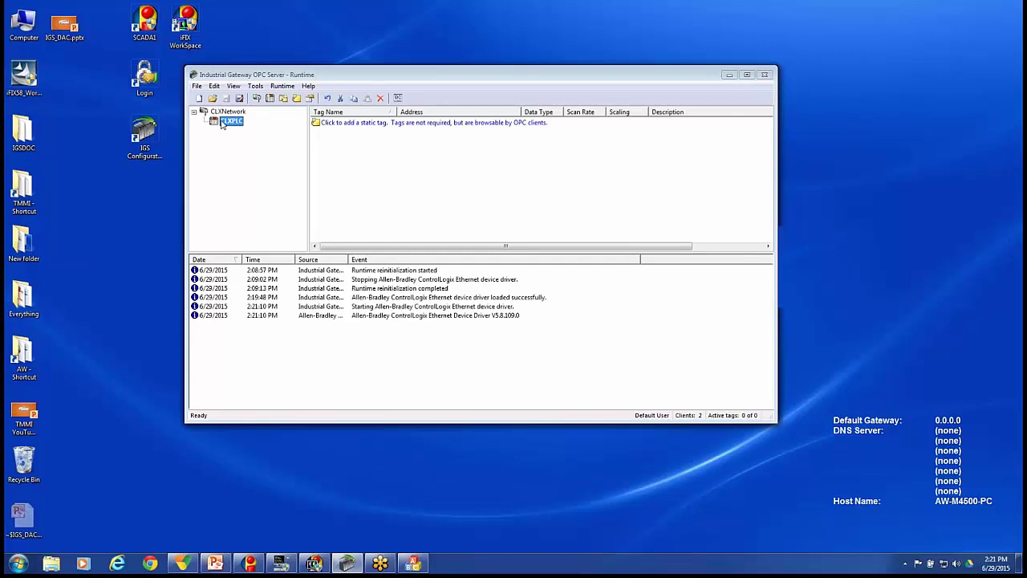
Run Auto Create in CLXPLC's Database Creation properties to generate tags from the controller.
{"action": "right_click", "coordinate": [223, 123]}
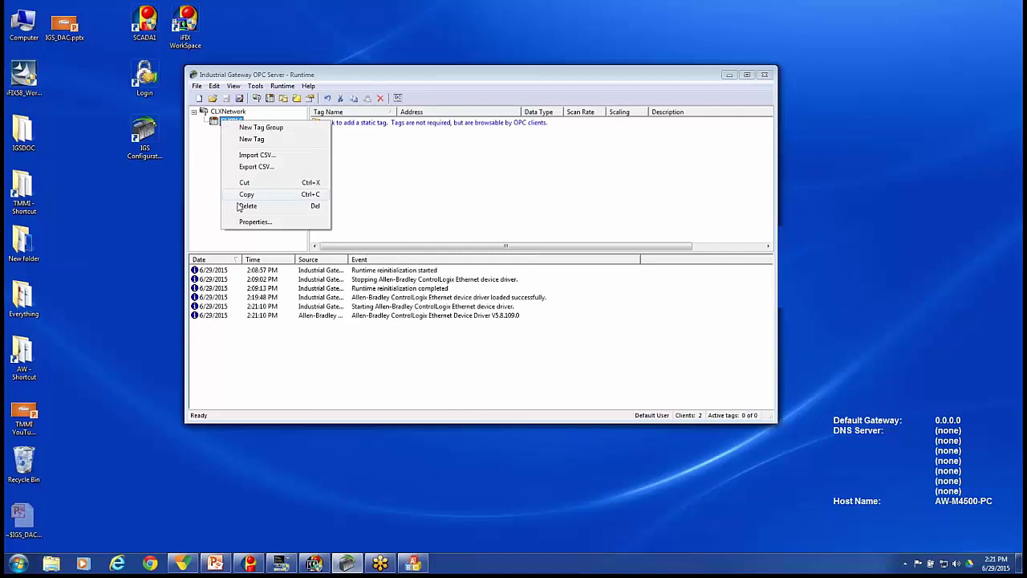
{"action": "left_click", "coordinate": [241, 223]}
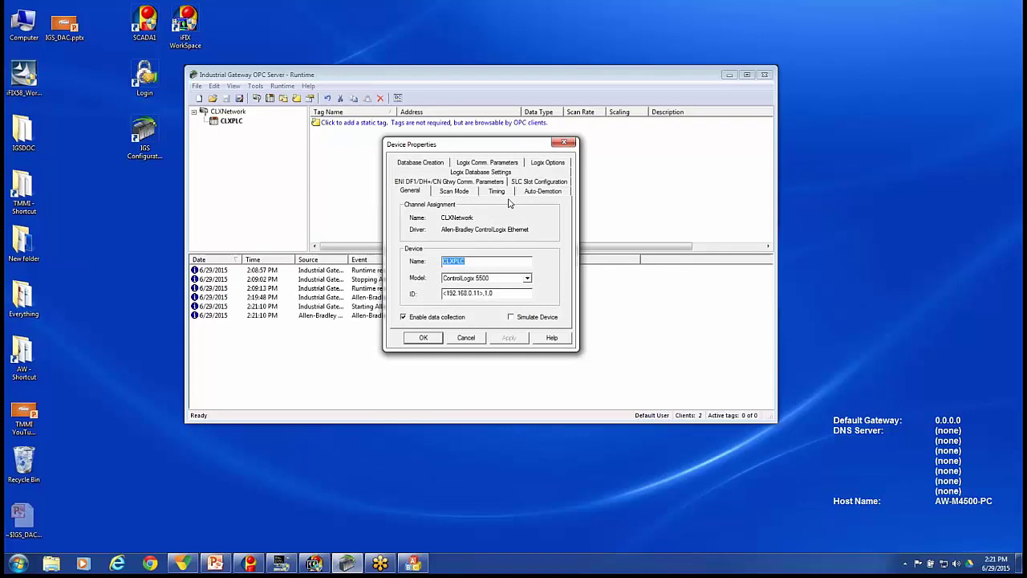
{"action": "left_click", "coordinate": [419, 163]}
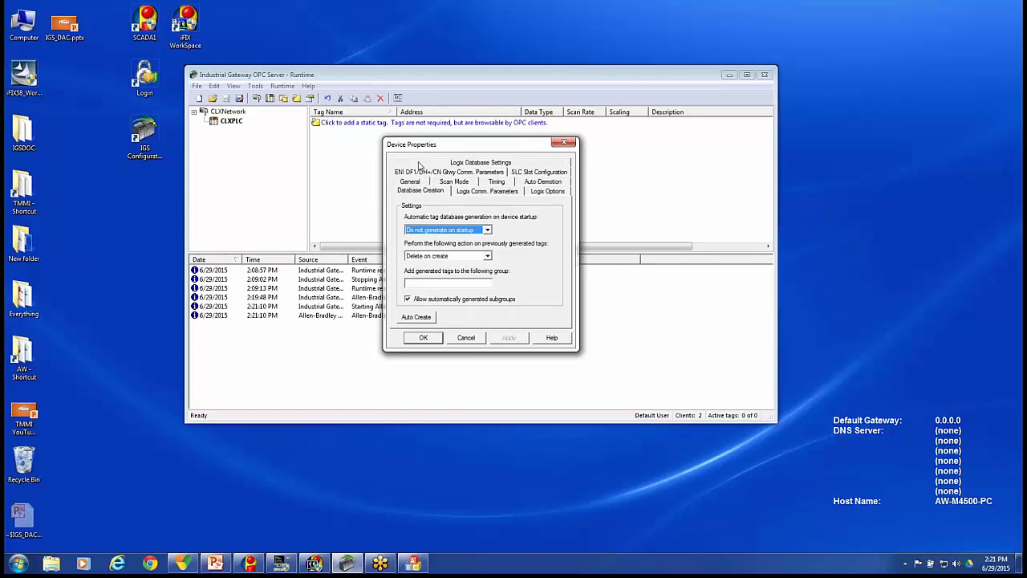
{"action": "left_click", "coordinate": [417, 319]}
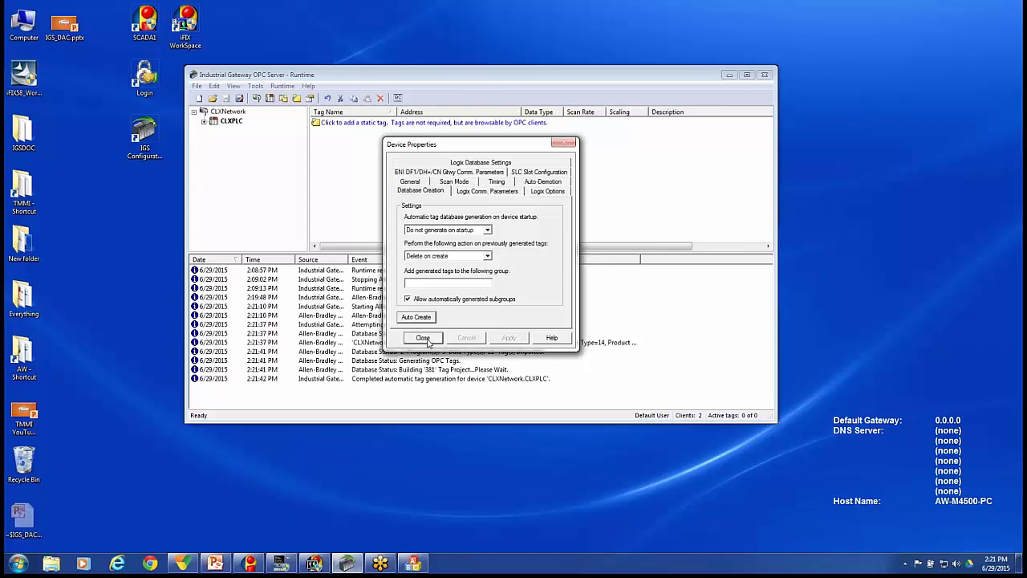
{"action": "left_click", "coordinate": [426, 339]}
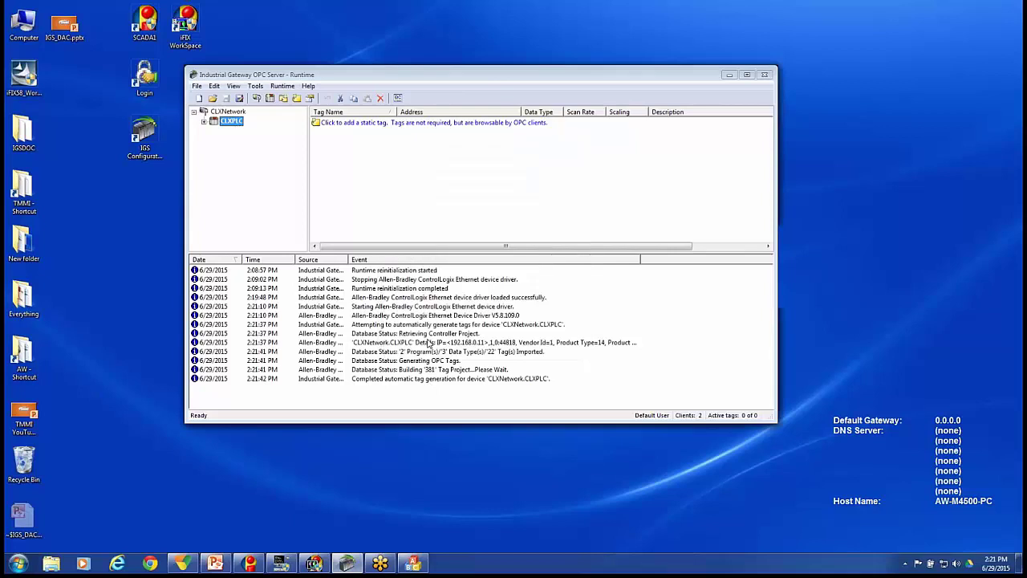
Expand CLXPLC and its Global group to show the generated tags.
{"action": "left_click", "coordinate": [204, 121]}
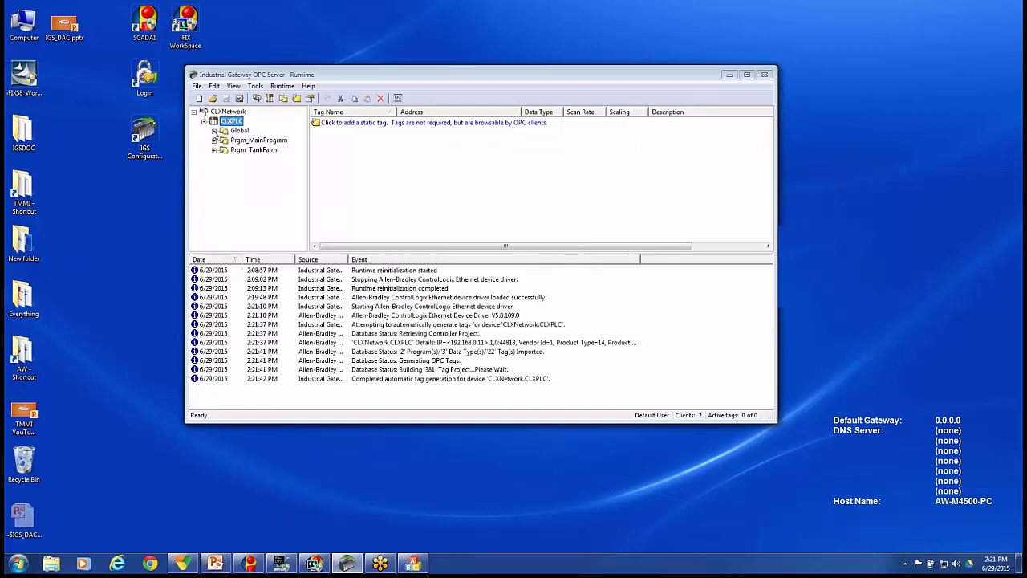
{"action": "left_click", "coordinate": [214, 130]}
{"action": "left_click", "coordinate": [227, 132]}
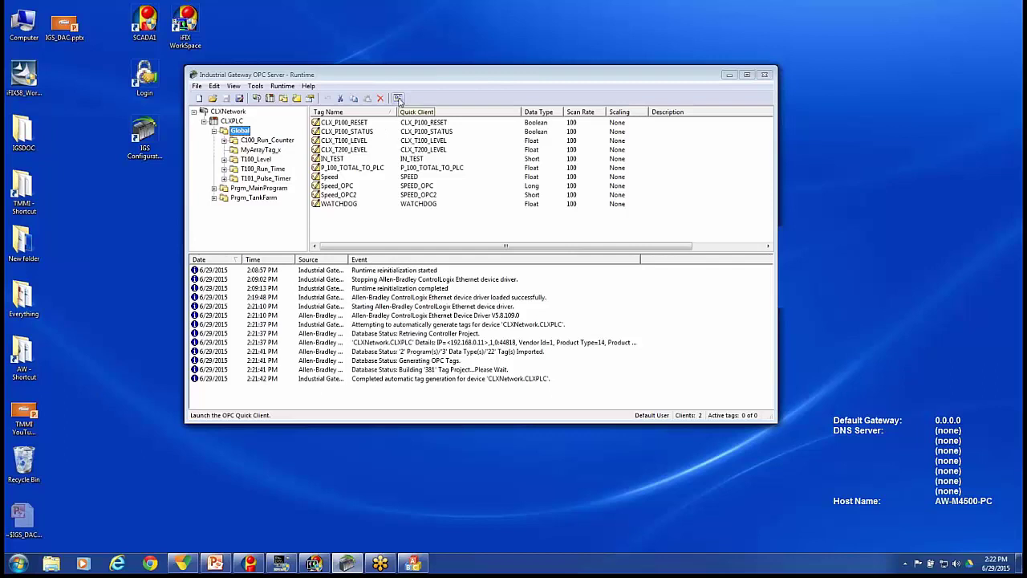
{"action": "left_click", "coordinate": [398, 98]}
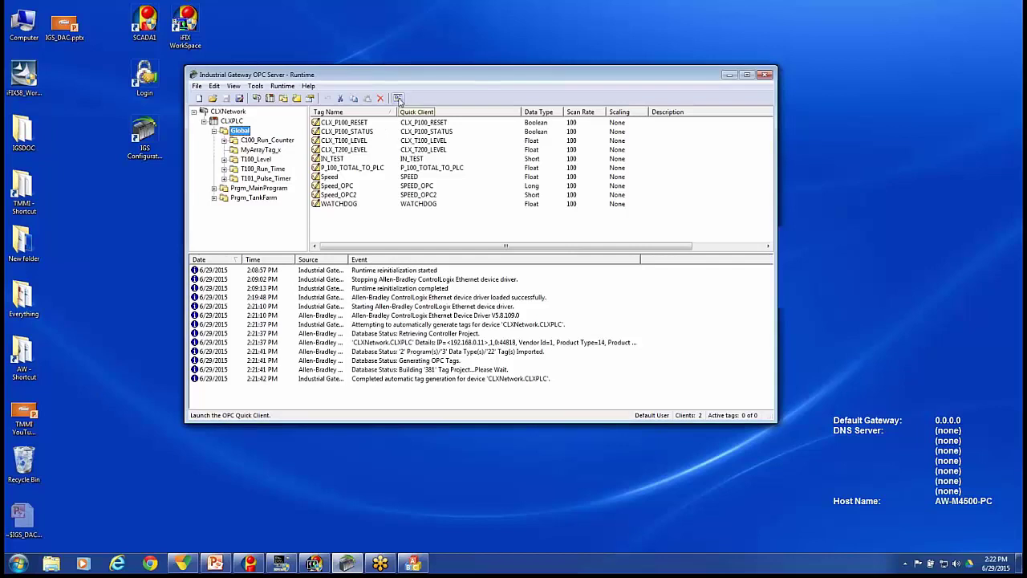
{"action": "left_click", "coordinate": [399, 98]}
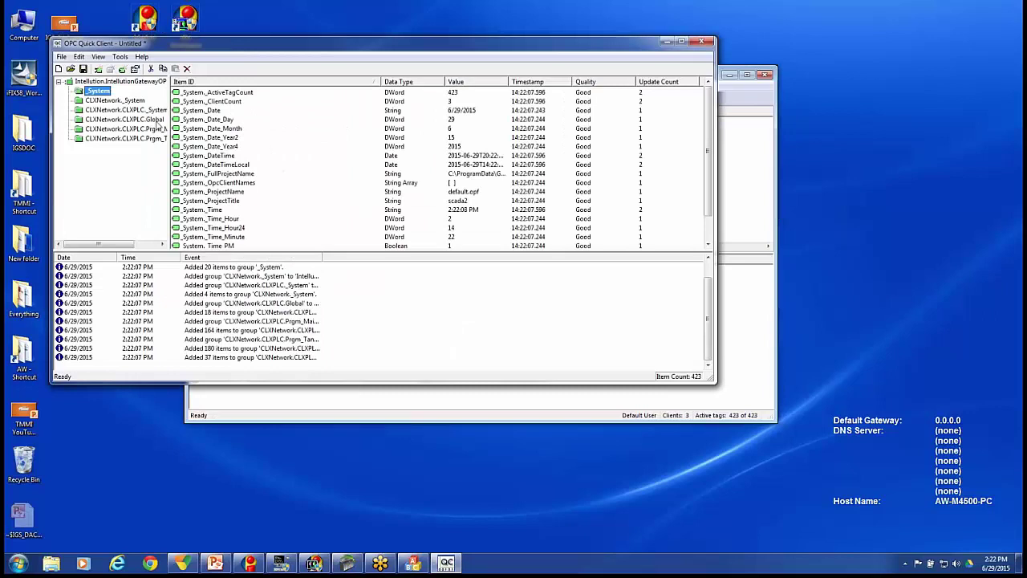
{"action": "left_click", "coordinate": [145, 120]}
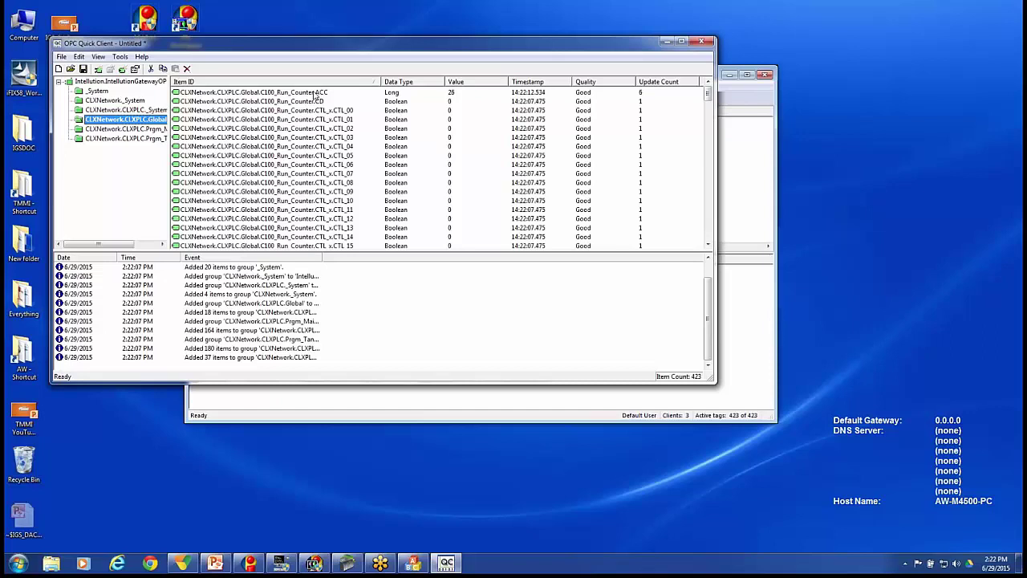
{"action": "left_click", "coordinate": [708, 239]}
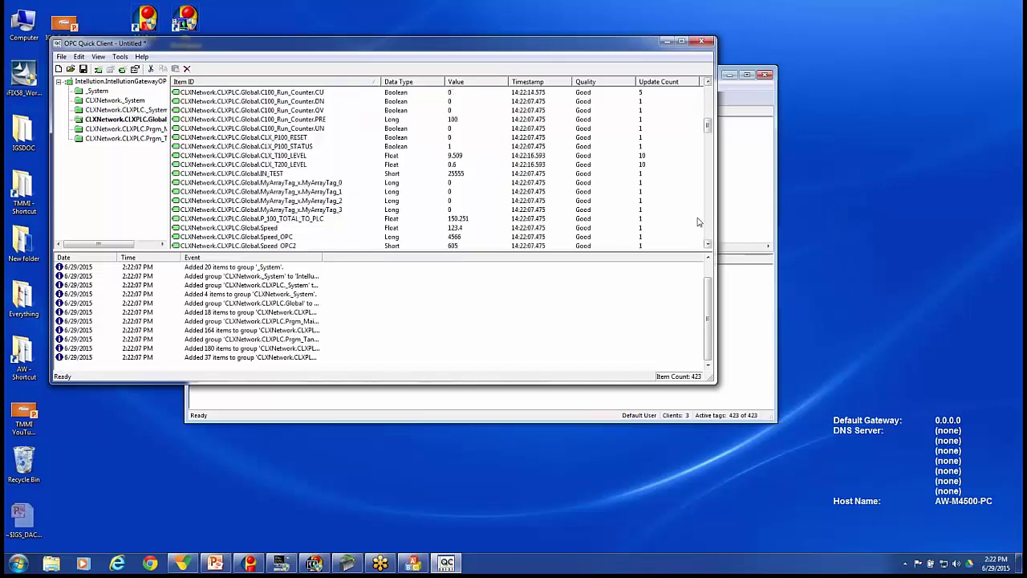
{"action": "left_click", "coordinate": [279, 156]}
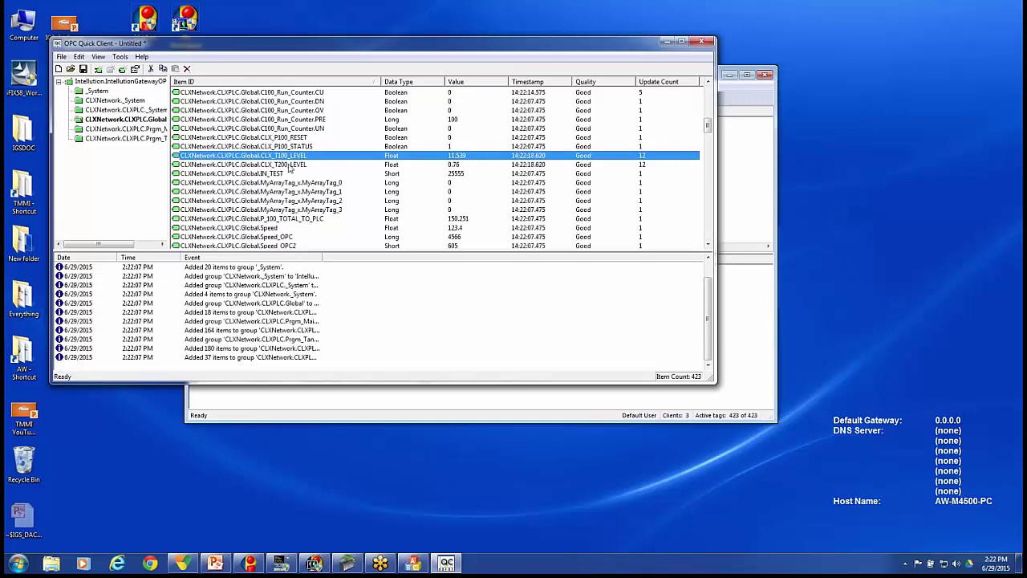
{"action": "left_click", "coordinate": [289, 166]}
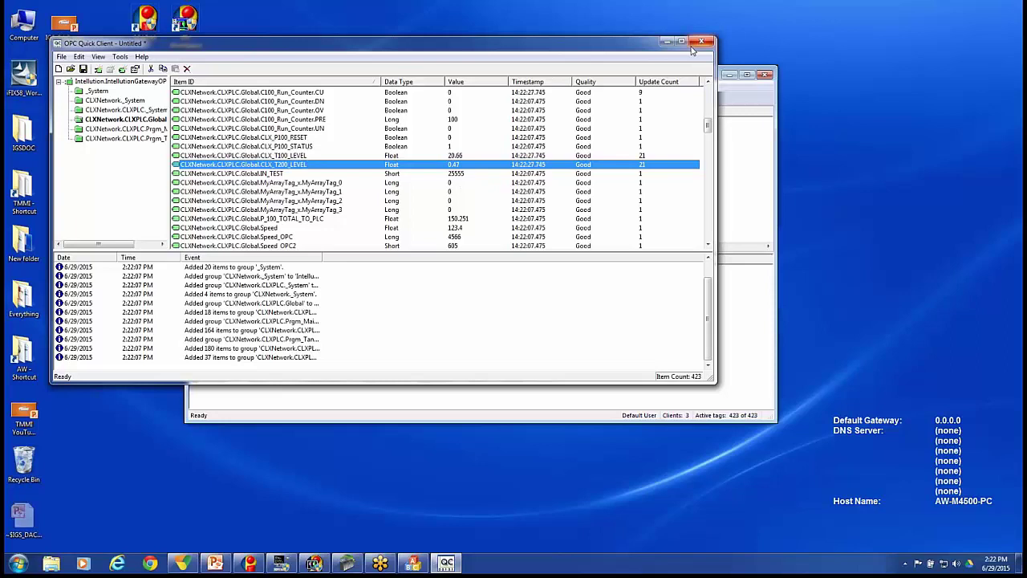
{"action": "left_click", "coordinate": [700, 43]}
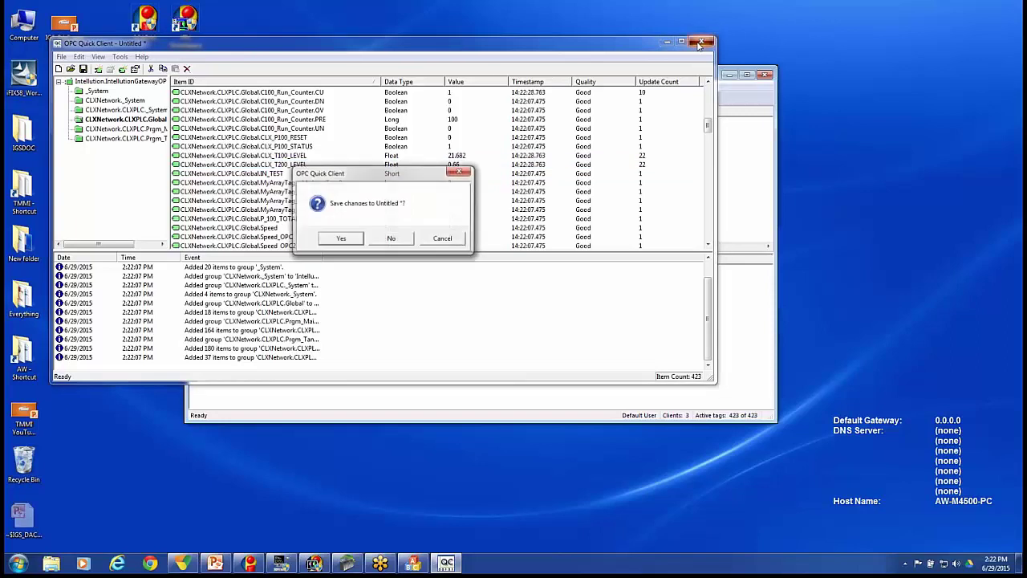
{"action": "left_click", "coordinate": [391, 239]}
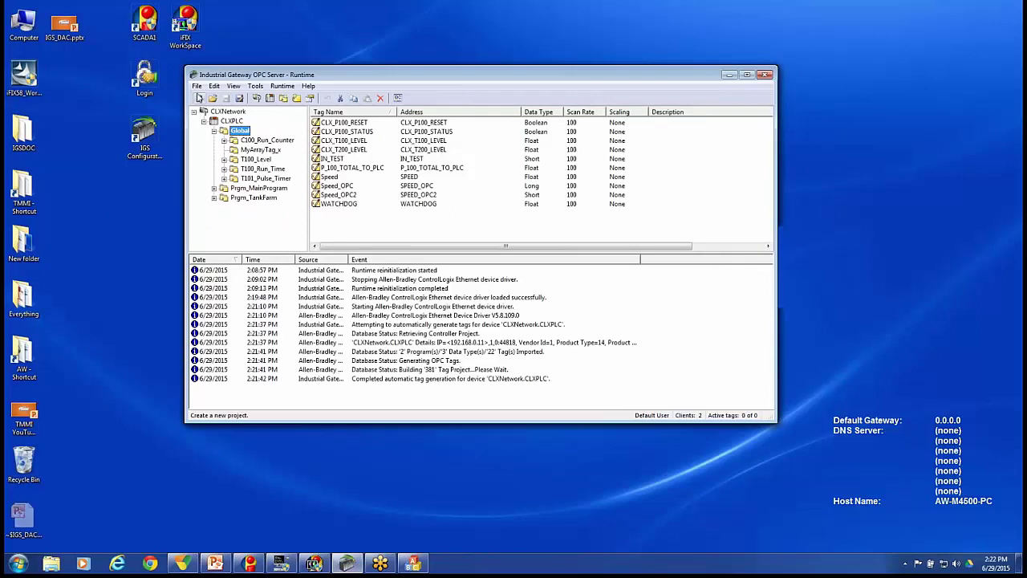
Save the project over the existing SCADA1.opf, then switch to iFIX Database Manager.
{"action": "left_click", "coordinate": [196, 87]}
{"action": "left_click", "coordinate": [223, 138]}
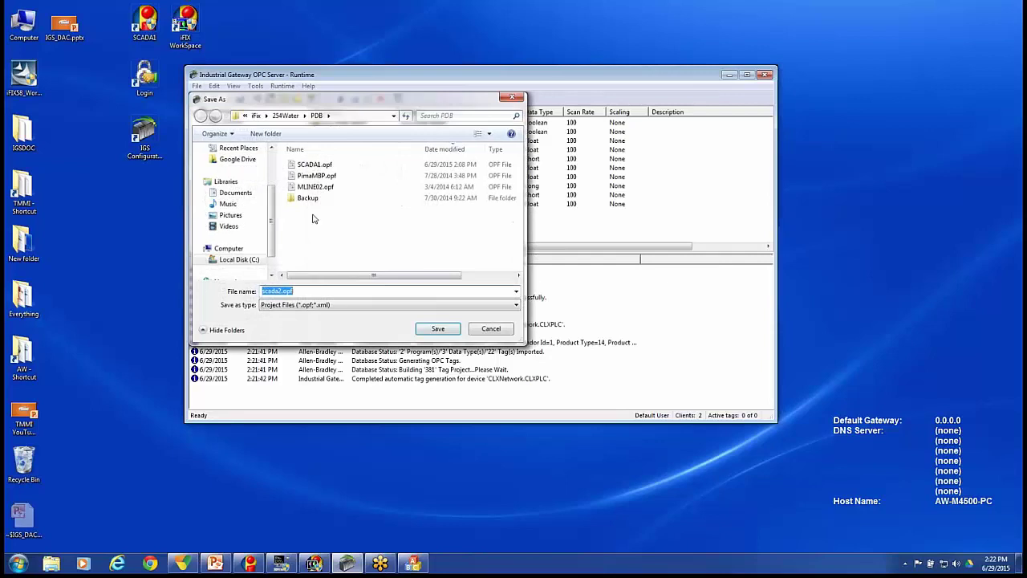
{"action": "left_click", "coordinate": [314, 165]}
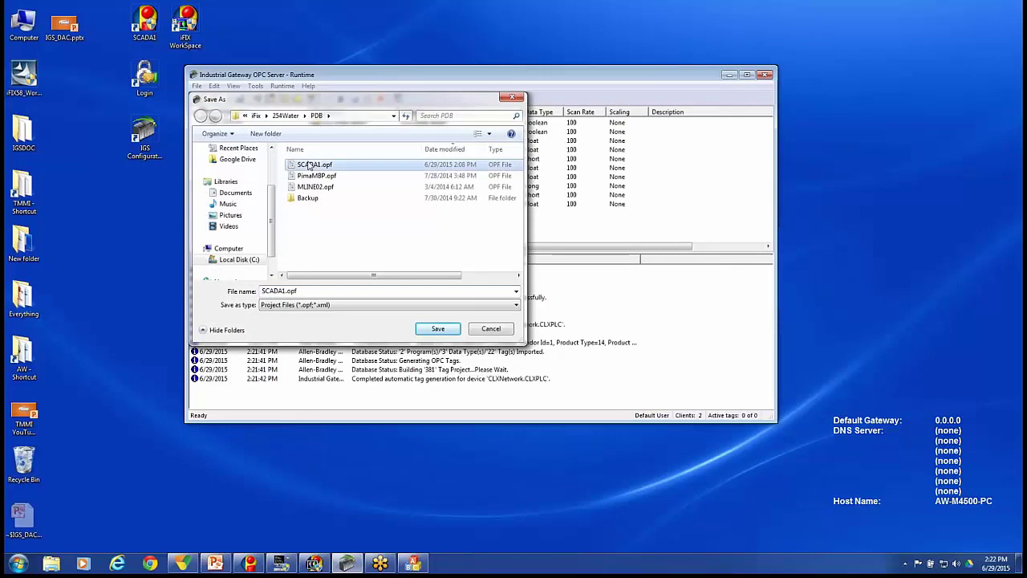
{"action": "left_click", "coordinate": [435, 328]}
{"action": "left_click", "coordinate": [546, 285]}
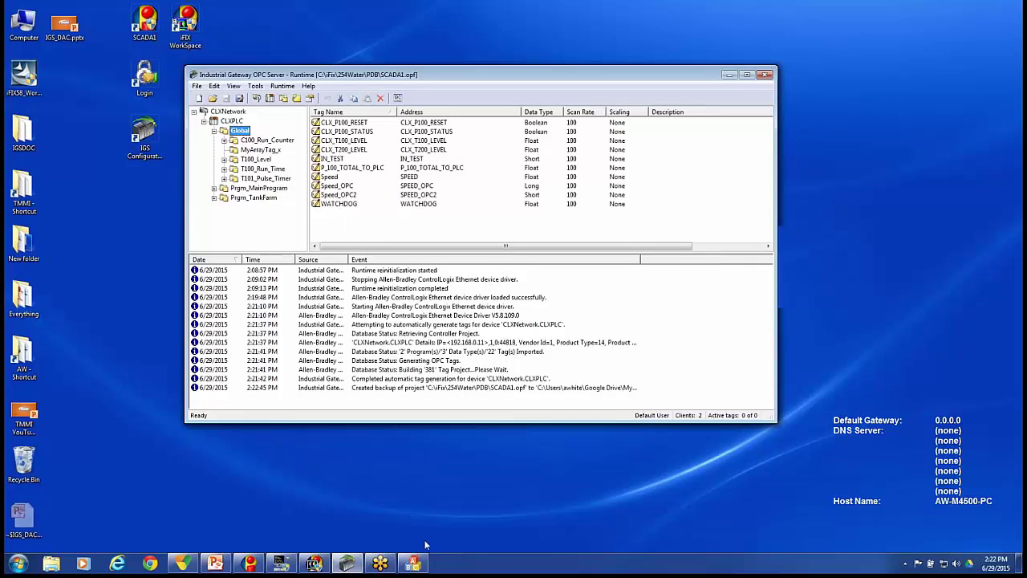
{"action": "left_click", "coordinate": [413, 564]}
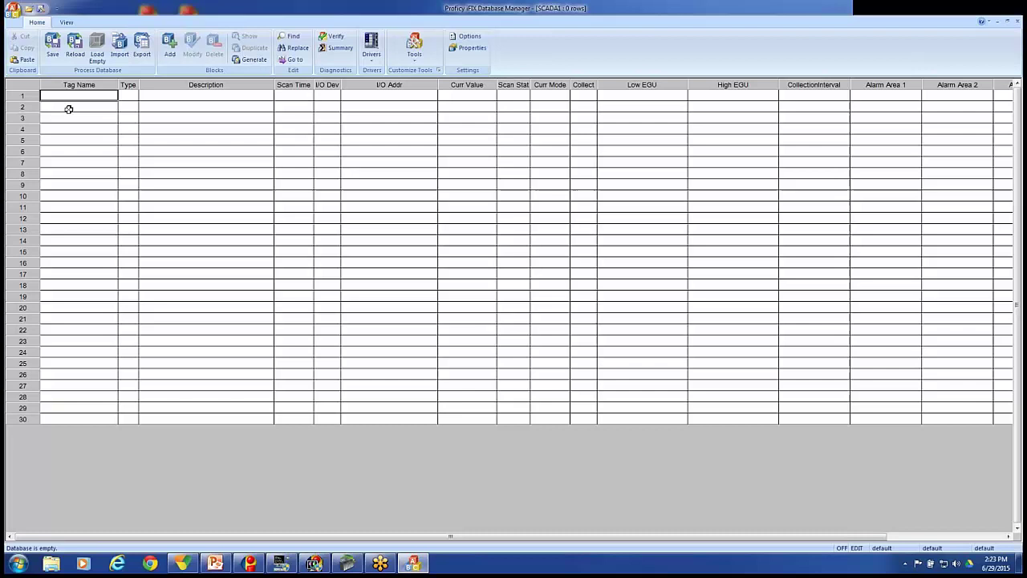
Close iFIX Database Manager and the Industrial Gateway OPC Server window.
{"action": "left_click", "coordinate": [1013, 7]}
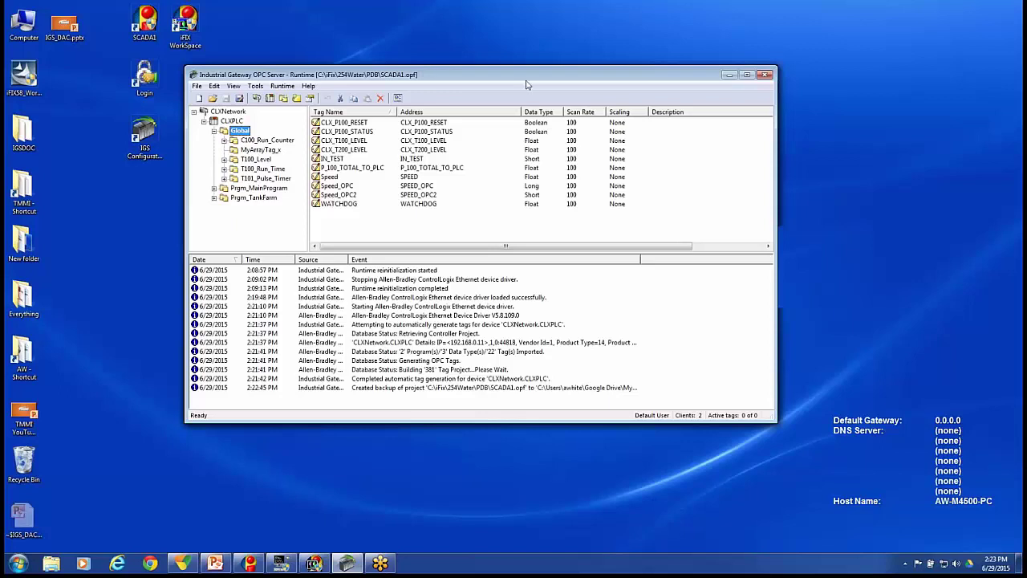
{"action": "left_click", "coordinate": [763, 75]}
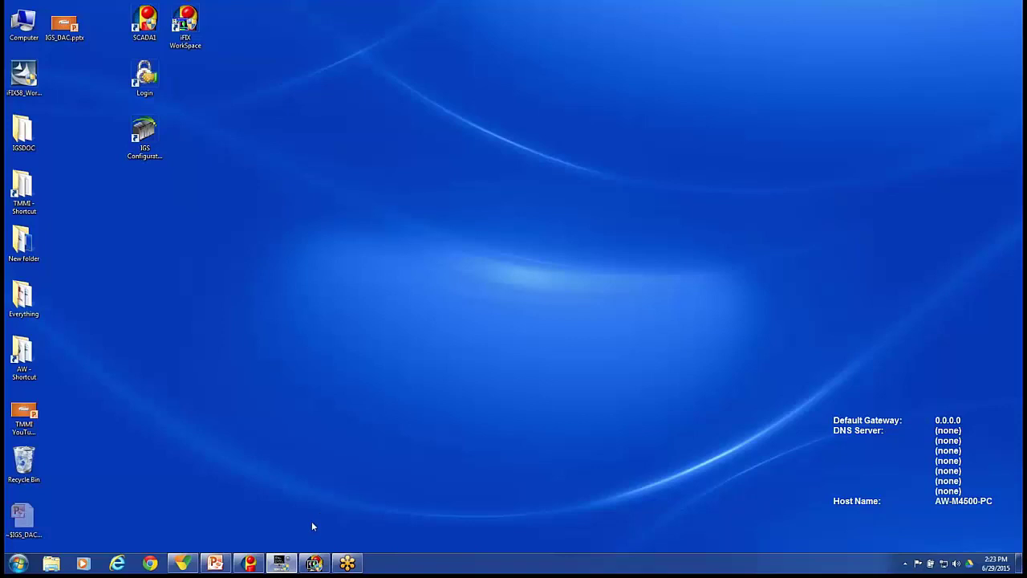
Restore iFIX WorkSpace, expand I/O Drivers, and launch Discover & Config.
{"action": "left_click", "coordinate": [313, 564]}
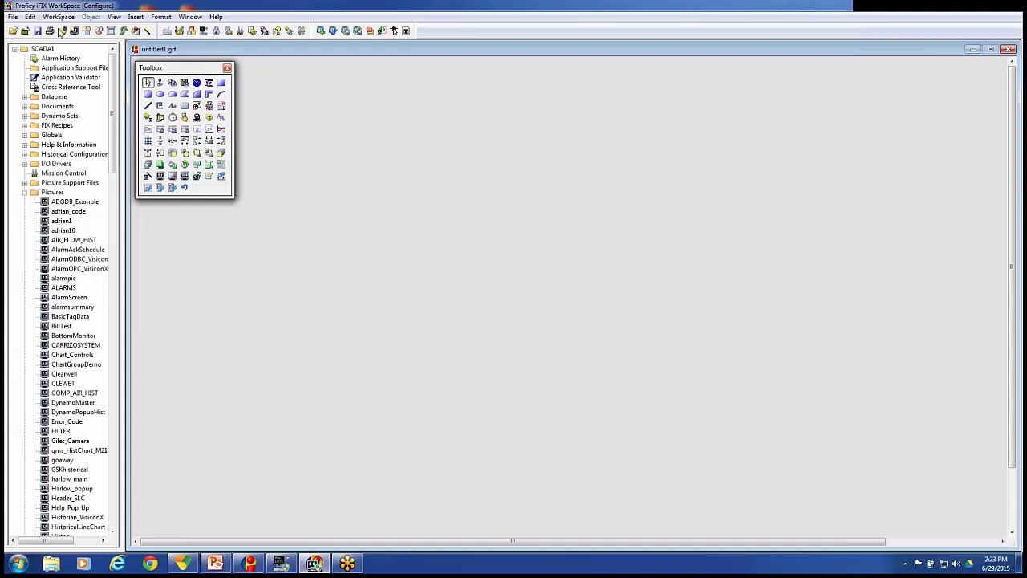
{"action": "left_click", "coordinate": [24, 164]}
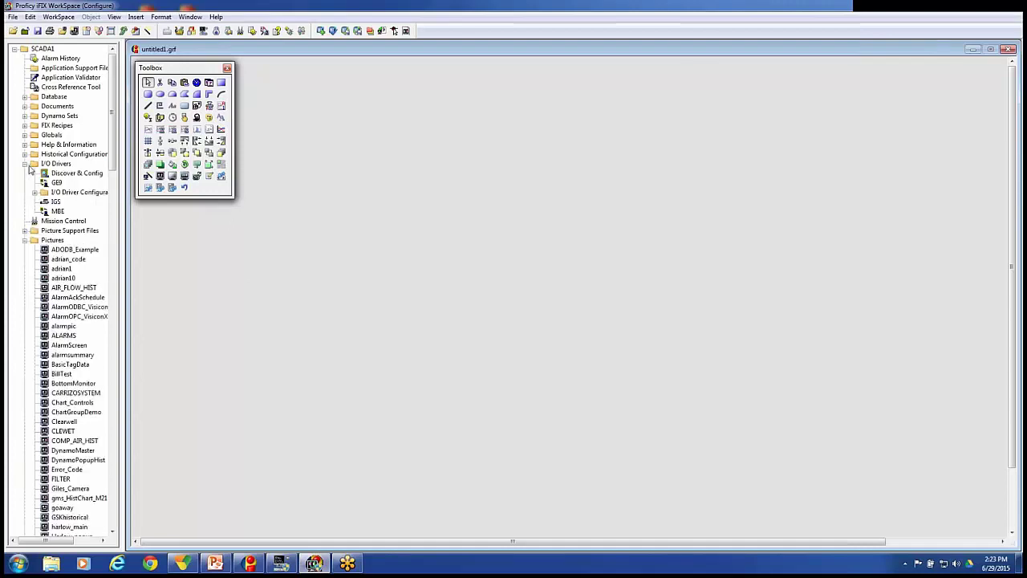
{"action": "double_click", "coordinate": [71, 174]}
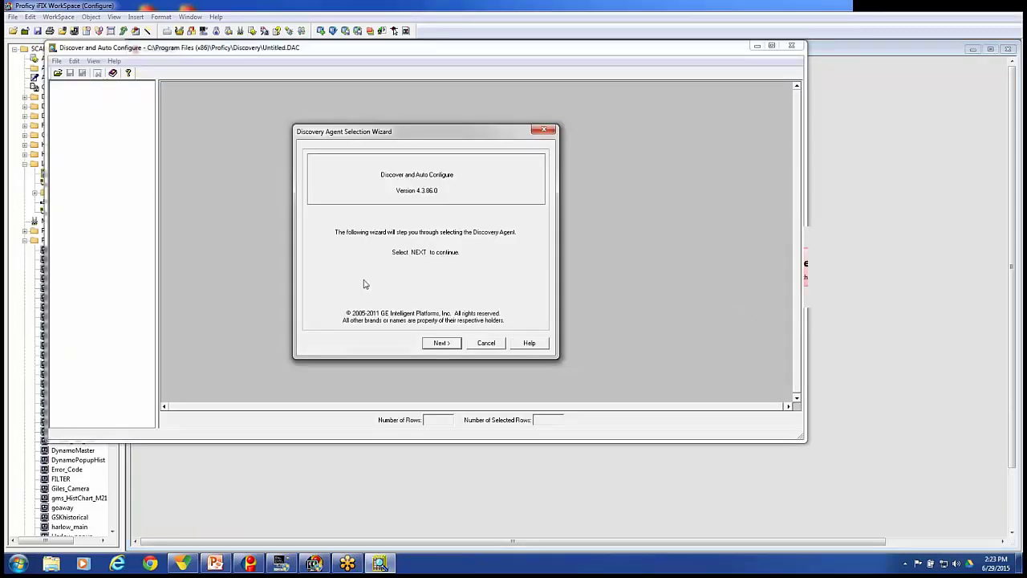
Choose the IGS discovery agent set to browse the current IGS driver configuration.
{"action": "left_click", "coordinate": [441, 343]}
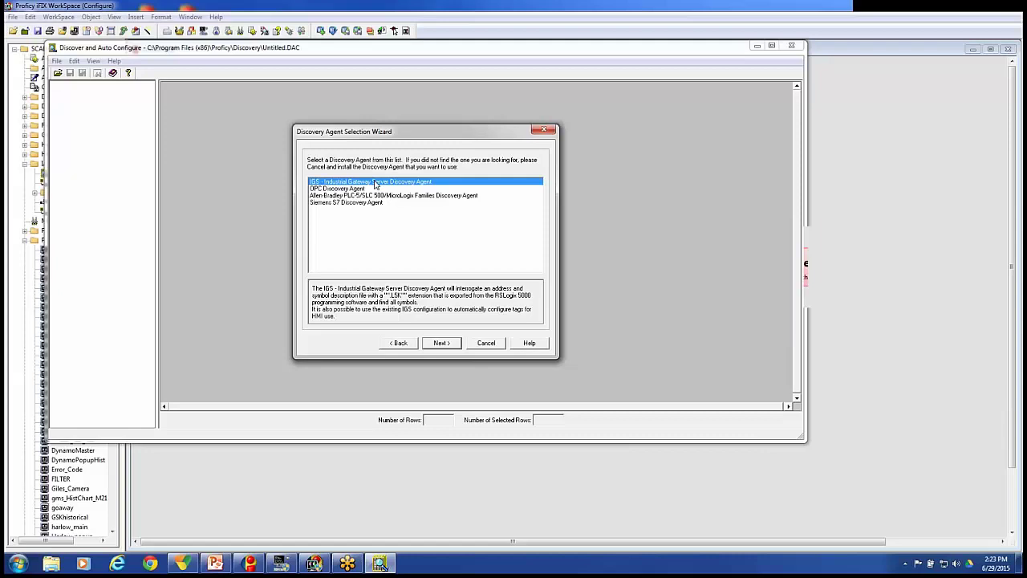
{"action": "left_click", "coordinate": [434, 344]}
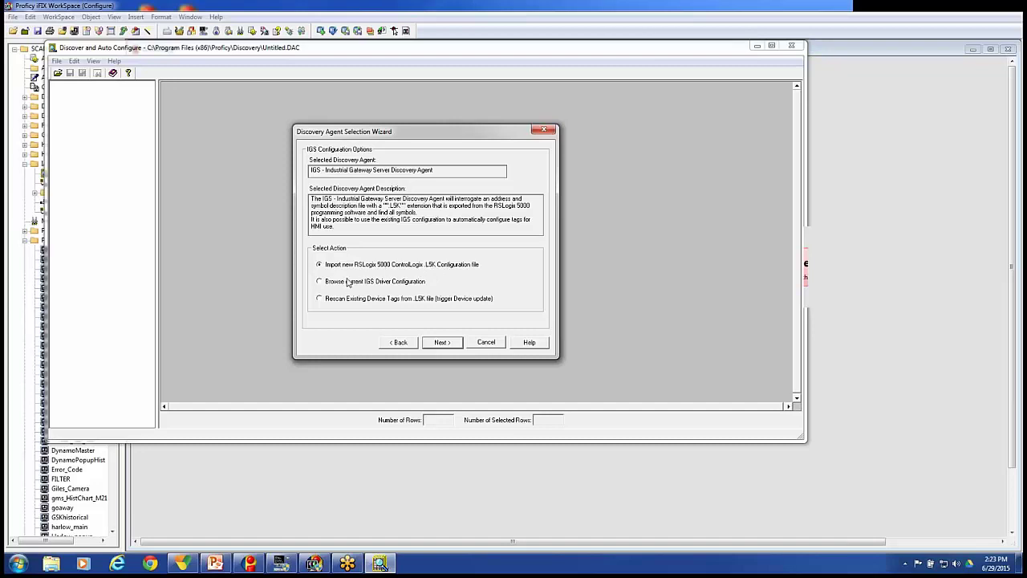
{"action": "left_click", "coordinate": [319, 282]}
{"action": "left_click", "coordinate": [442, 343]}
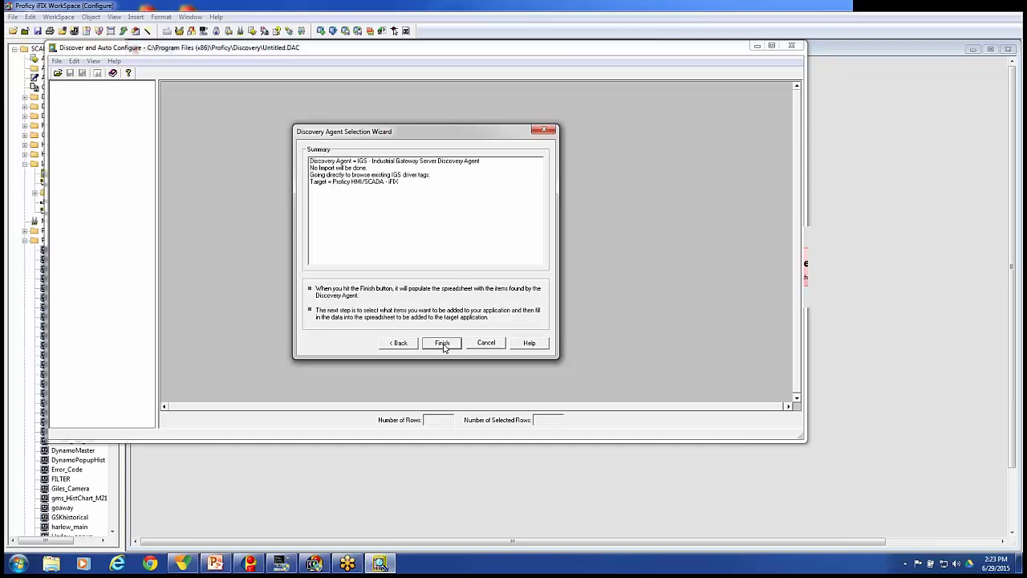
List CLXPLC's Global tags in the spreadsheet and check CLX_P100_RESET and CLX_P100_STATUS.
{"action": "left_click", "coordinate": [443, 343]}
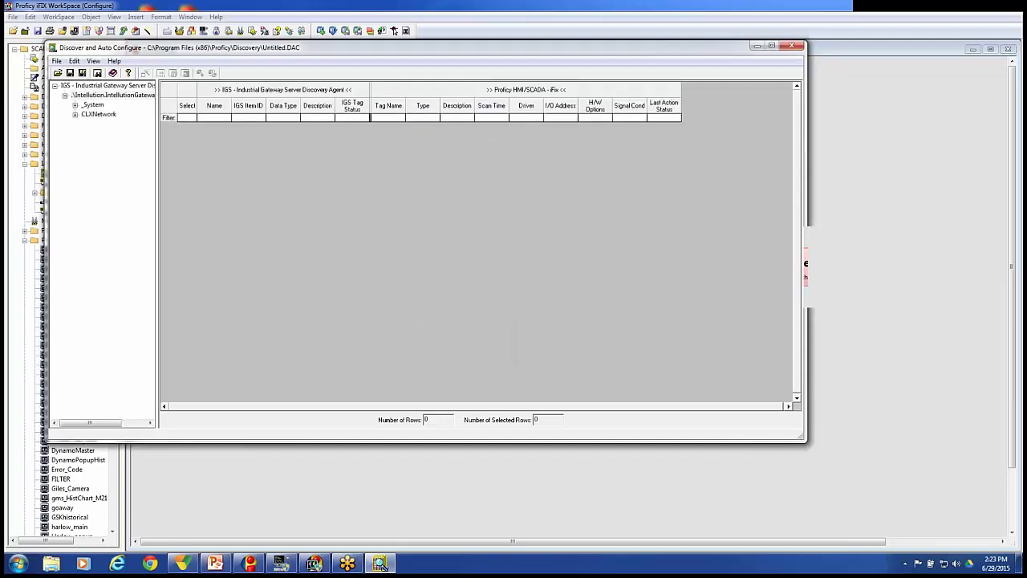
{"action": "left_click_drag", "start_coordinate": [290, 53], "coordinate": [338, 91]}
{"action": "left_click_drag", "start_coordinate": [189, 87], "coordinate": [110, 82]}
{"action": "left_click", "coordinate": [44, 148]}
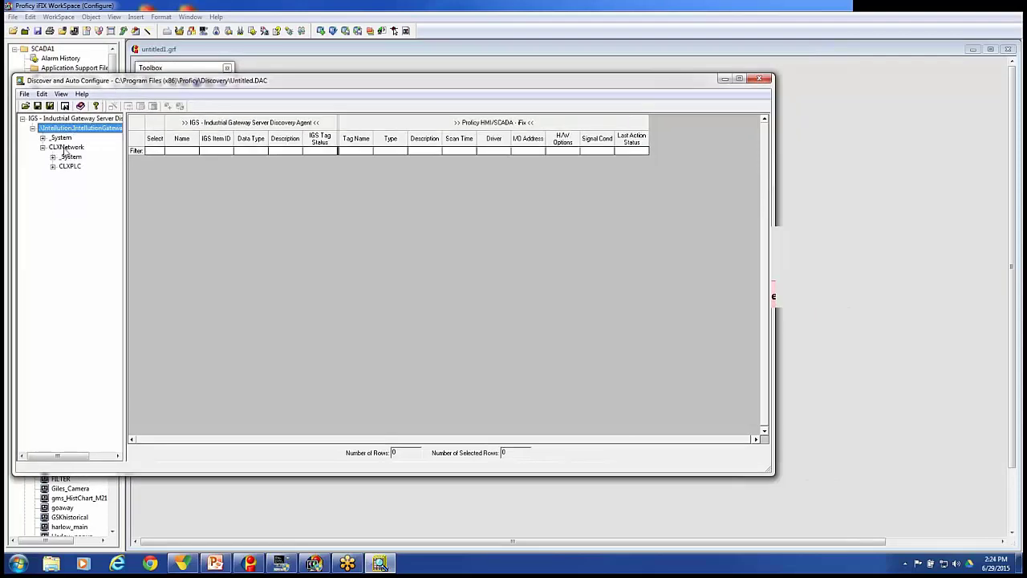
{"action": "left_click", "coordinate": [53, 166]}
{"action": "left_click", "coordinate": [70, 166]}
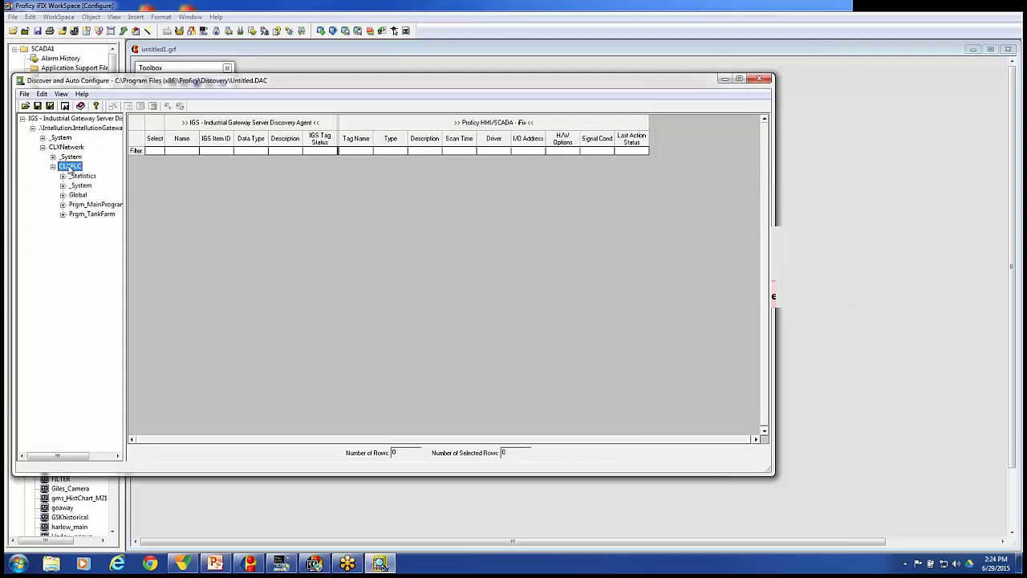
{"action": "left_click", "coordinate": [77, 195]}
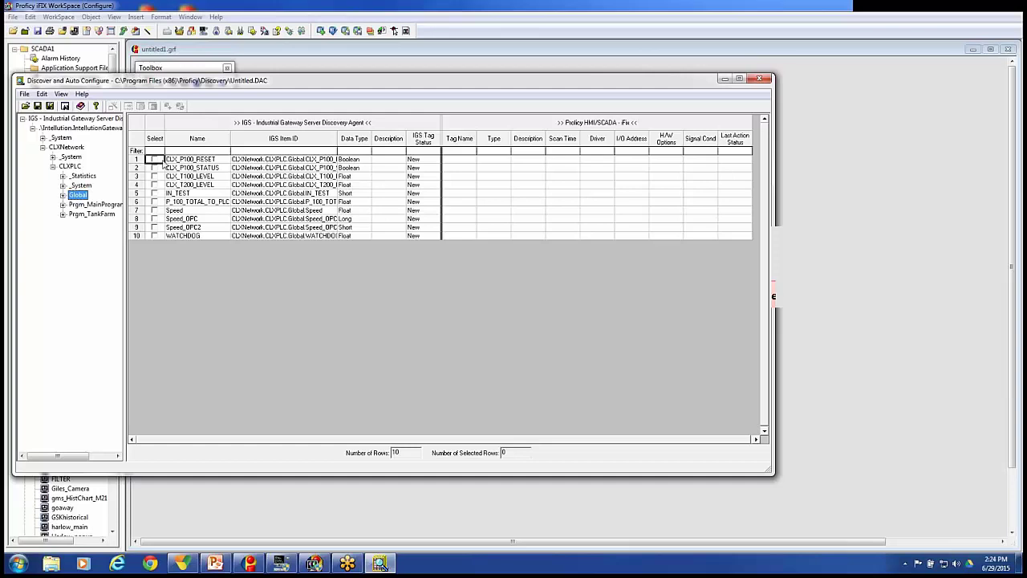
{"action": "left_click", "coordinate": [155, 159]}
{"action": "left_click", "coordinate": [154, 168]}
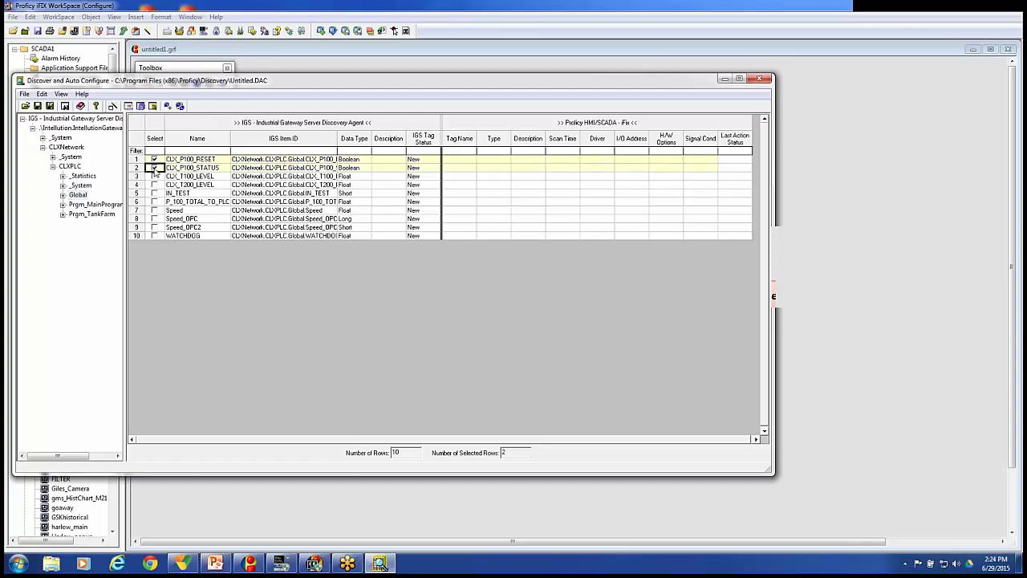
Run iFIX - All Wizards on the checked tags, keeping default tag names and descriptions.
{"action": "left_click", "coordinate": [112, 106]}
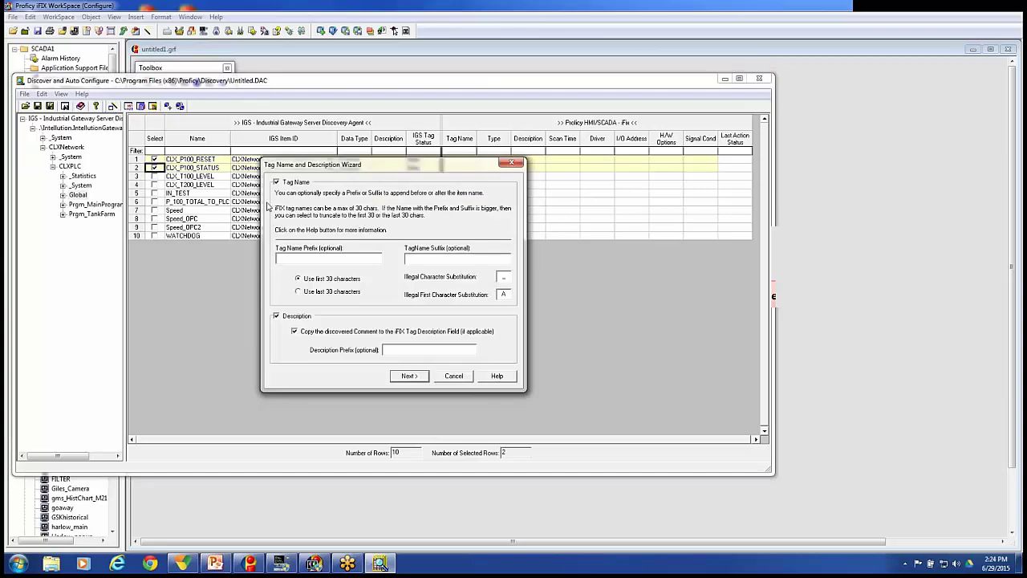
{"action": "left_click_drag", "start_coordinate": [347, 165], "coordinate": [398, 209]}
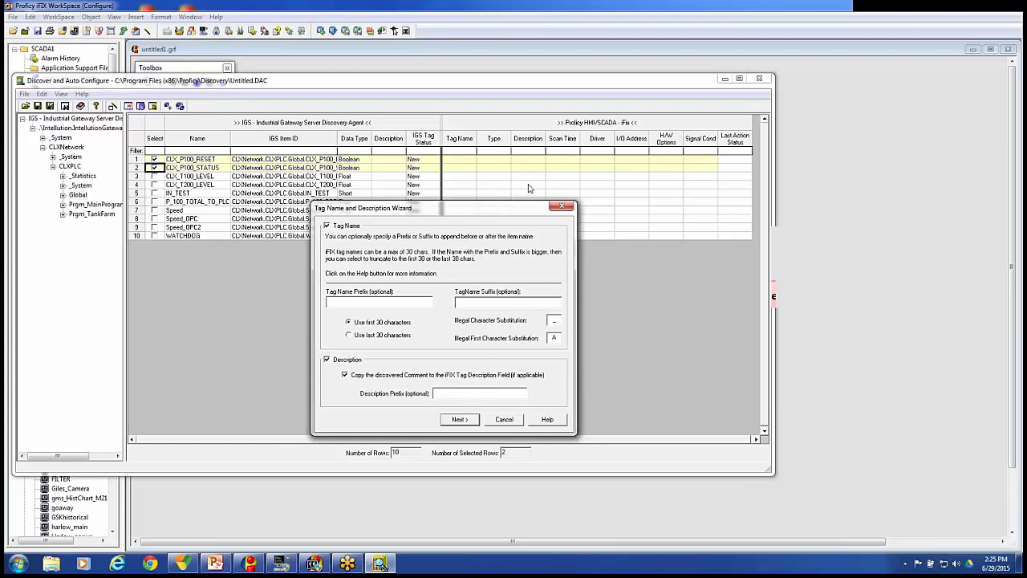
{"action": "left_click", "coordinate": [475, 417]}
{"action": "left_click_drag", "start_coordinate": [350, 166], "coordinate": [350, 224]}
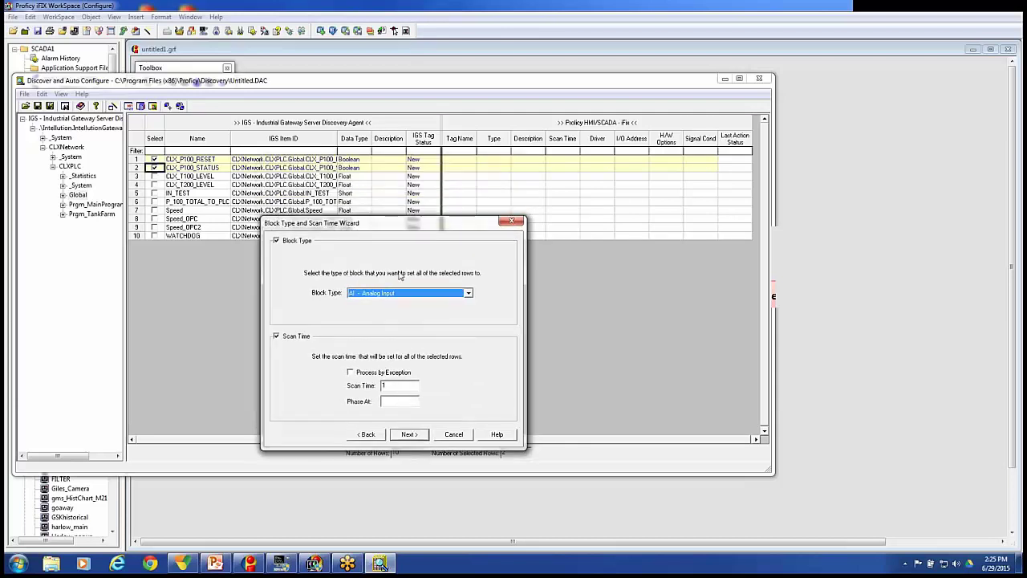
Make the two P100 tags DI - Digital Input blocks with scan time 1 on the IGS Client Driver.
{"action": "left_click", "coordinate": [467, 294]}
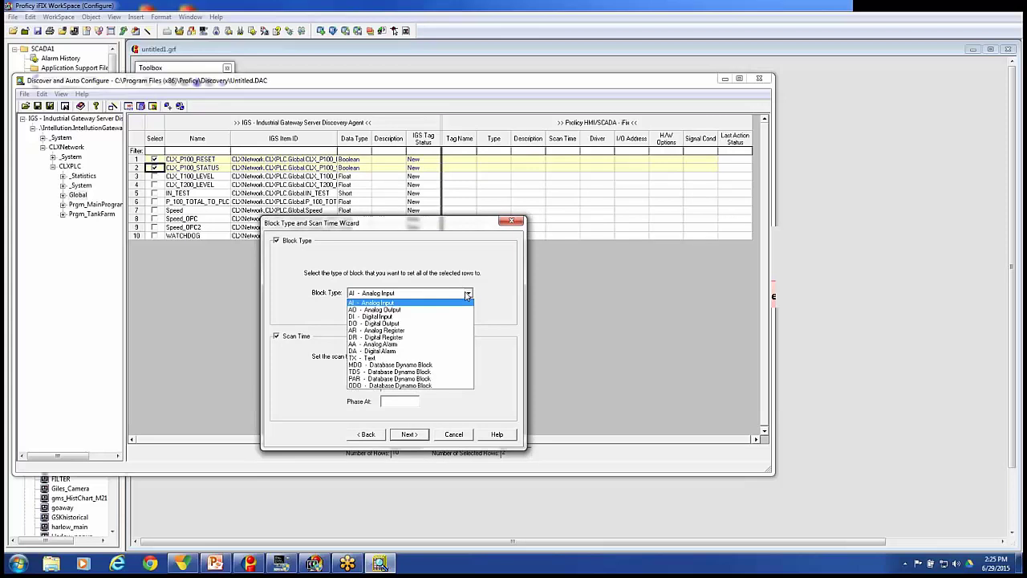
{"action": "left_click", "coordinate": [427, 317]}
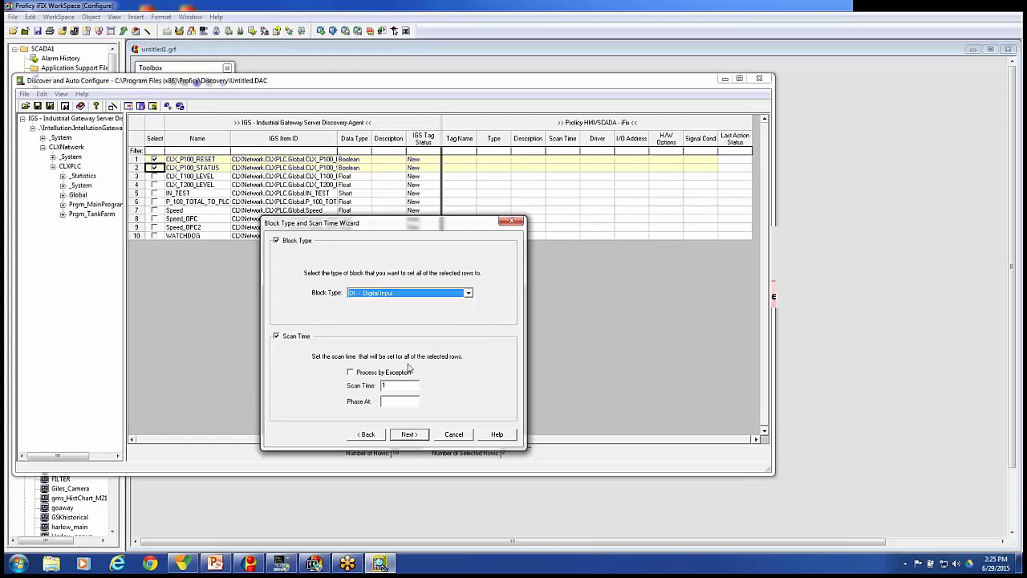
{"action": "left_click", "coordinate": [395, 386]}
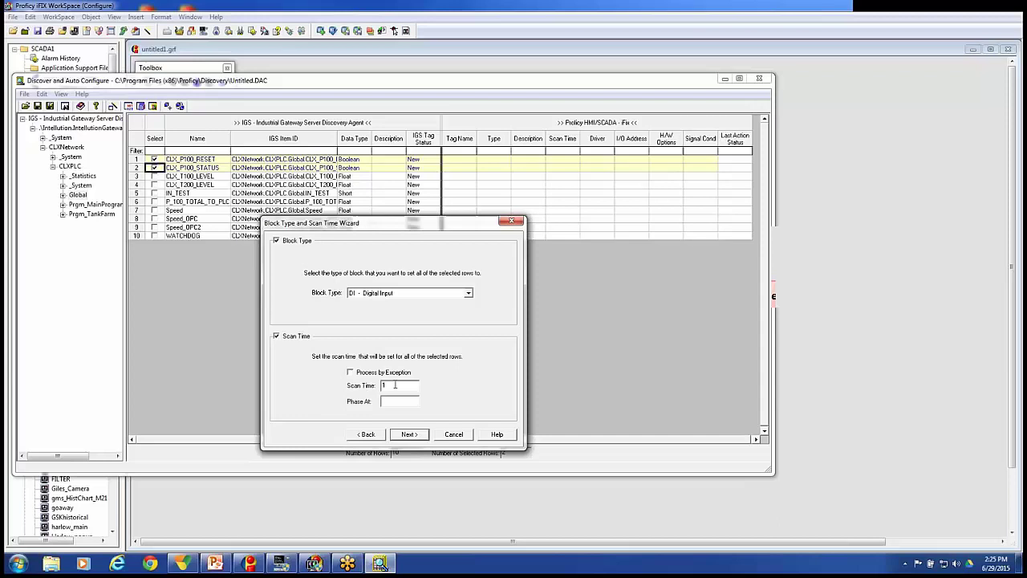
{"action": "left_click", "coordinate": [409, 436]}
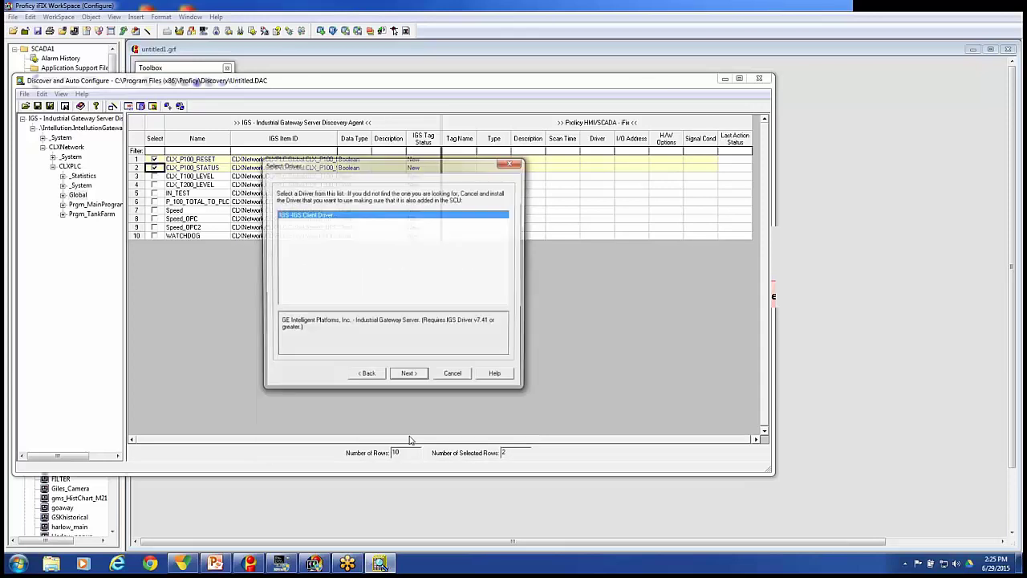
{"action": "left_click", "coordinate": [397, 374]}
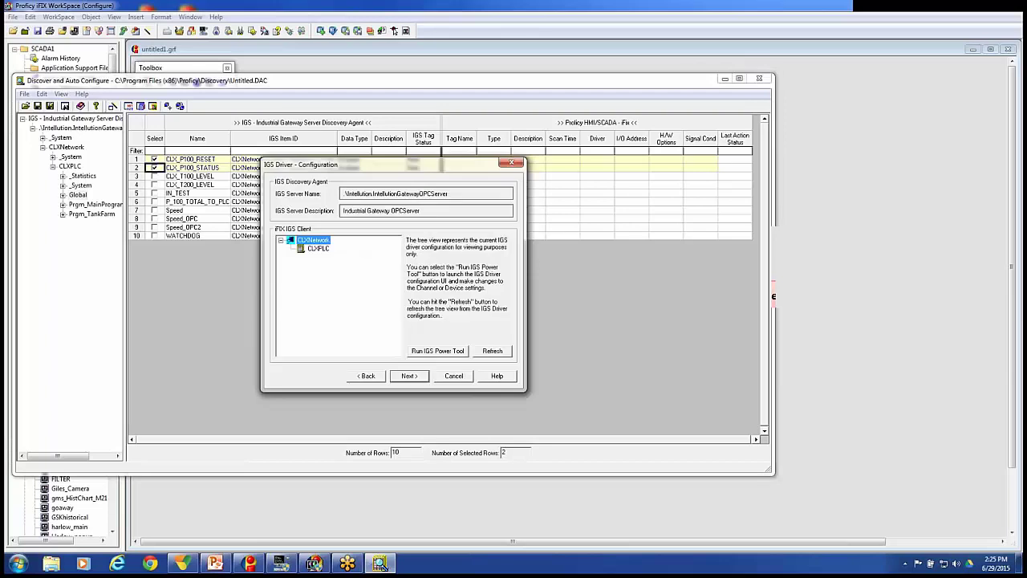
{"action": "left_click", "coordinate": [408, 376]}
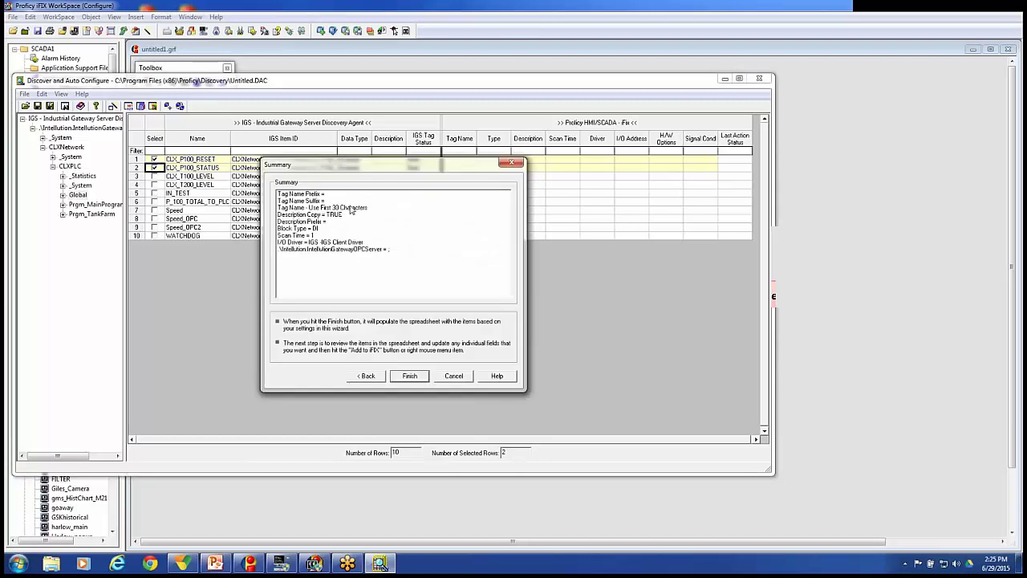
{"action": "left_click", "coordinate": [411, 377]}
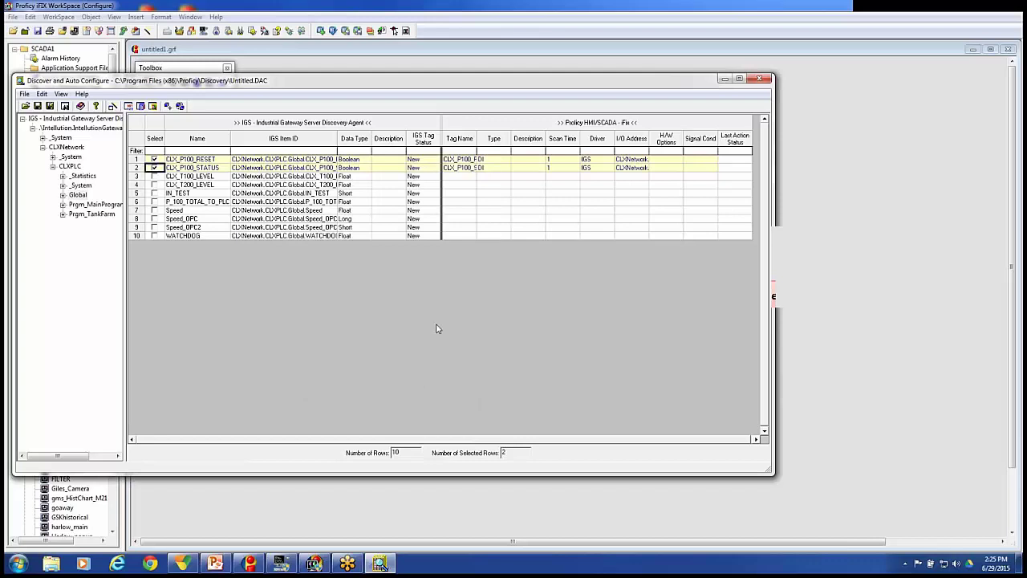
Set CLX_P100_RESET's block type to DO and describe the tags as P100 Reset and P100 Status.
{"action": "left_click_drag", "start_coordinate": [477, 138], "coordinate": [517, 139]}
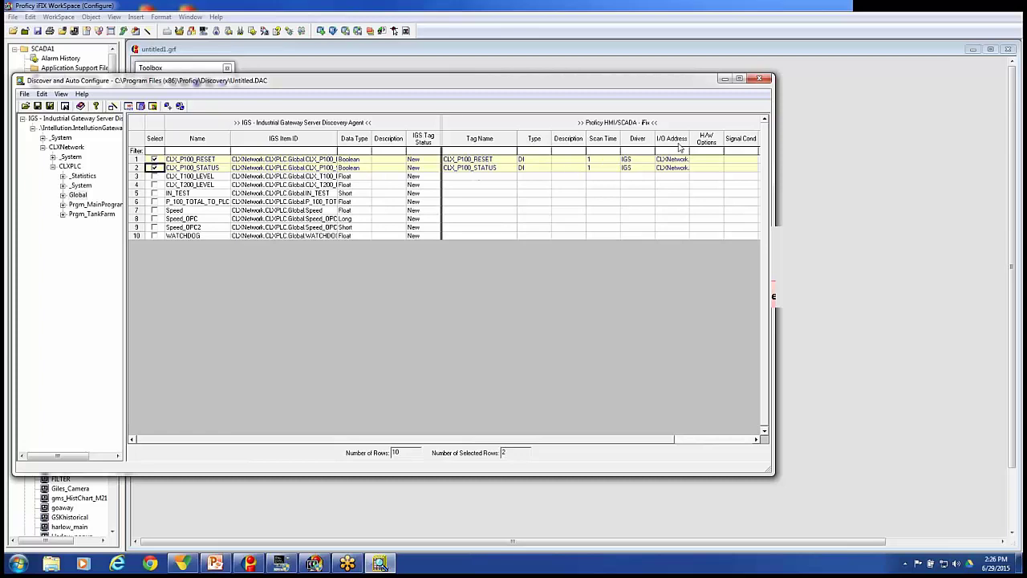
{"action": "left_click_drag", "start_coordinate": [688, 141], "coordinate": [751, 141]}
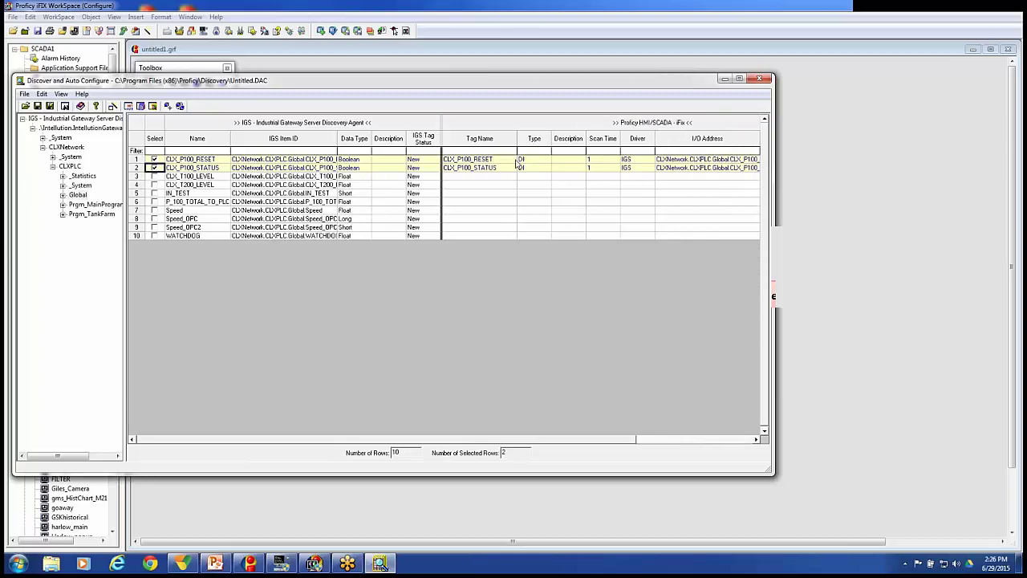
{"action": "left_click", "coordinate": [527, 160]}
{"action": "type", "text": "DO"}
{"action": "left_click", "coordinate": [564, 161]}
{"action": "type", "text": "P100 Reset"}
{"action": "left_click", "coordinate": [556, 170]}
{"action": "type", "text": "P100"}
Untick the two P100 rows and tick CLX_T100_LEVEL, CLX_T200_LEVEL, IN_TEST and SPEED.
{"action": "left_click", "coordinate": [154, 158]}
{"action": "left_click", "coordinate": [155, 167]}
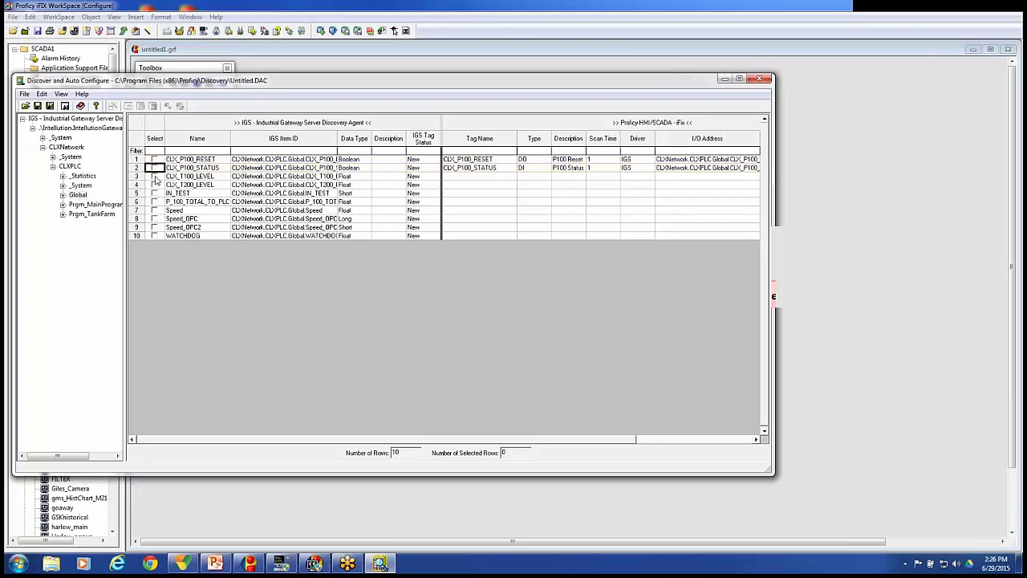
{"action": "left_click", "coordinate": [155, 175]}
{"action": "left_click", "coordinate": [155, 185]}
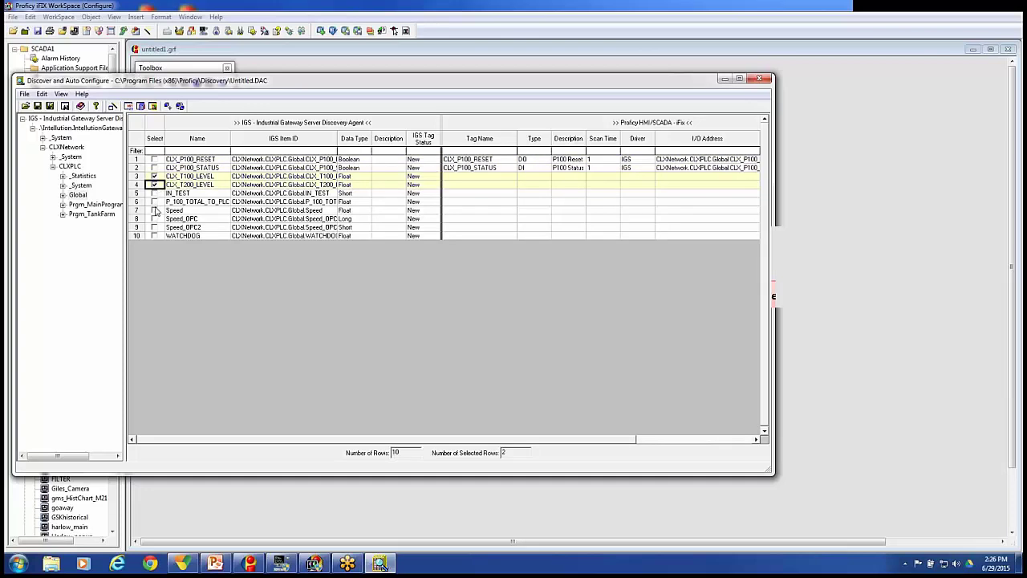
{"action": "left_click", "coordinate": [155, 210]}
{"action": "left_click", "coordinate": [155, 194]}
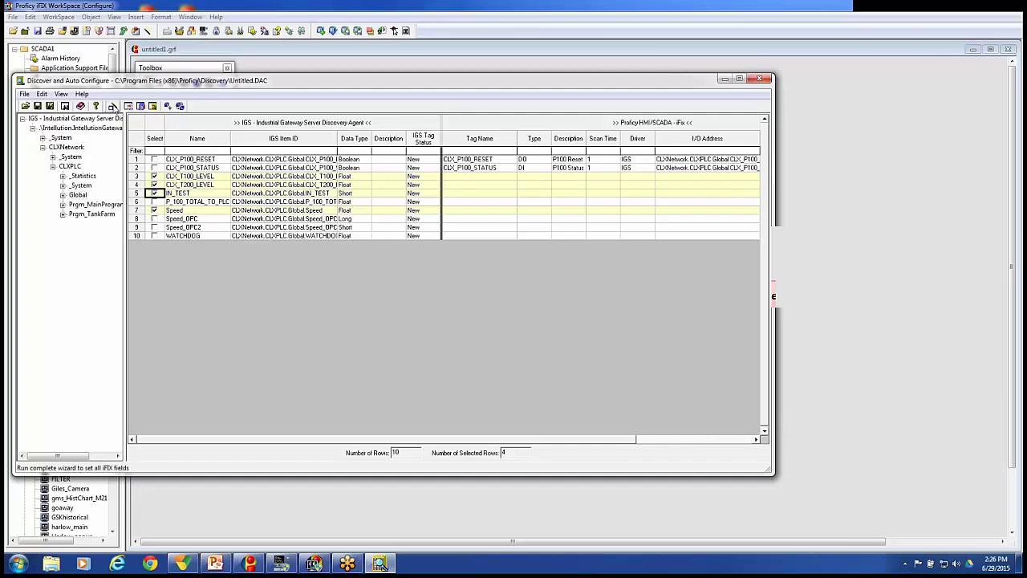
Run All Wizards to make the four tags AA - Analog Alarm blocks, scan time 1, on IGS.
{"action": "left_click", "coordinate": [112, 106]}
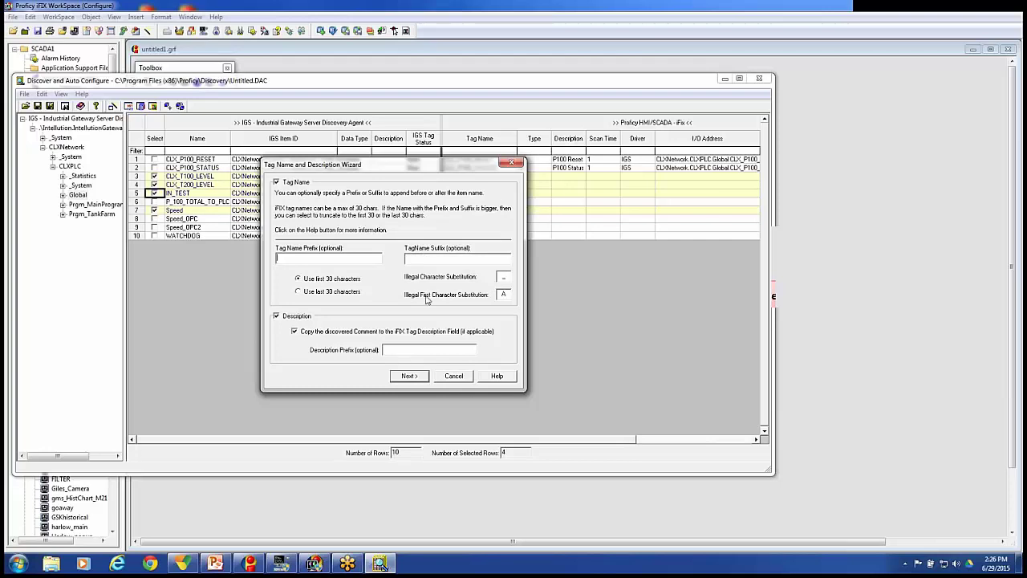
{"action": "left_click", "coordinate": [409, 376]}
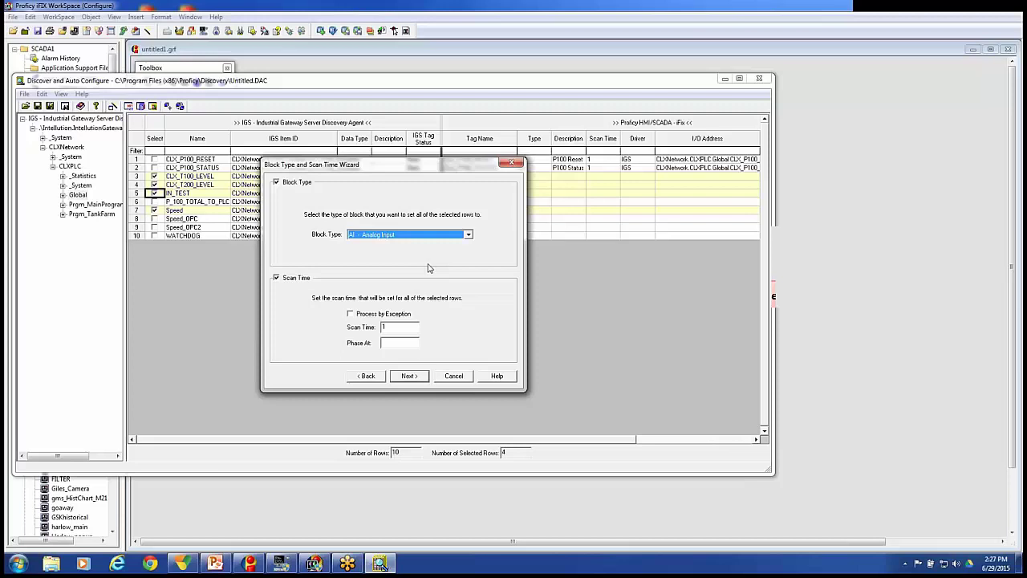
{"action": "left_click", "coordinate": [431, 237]}
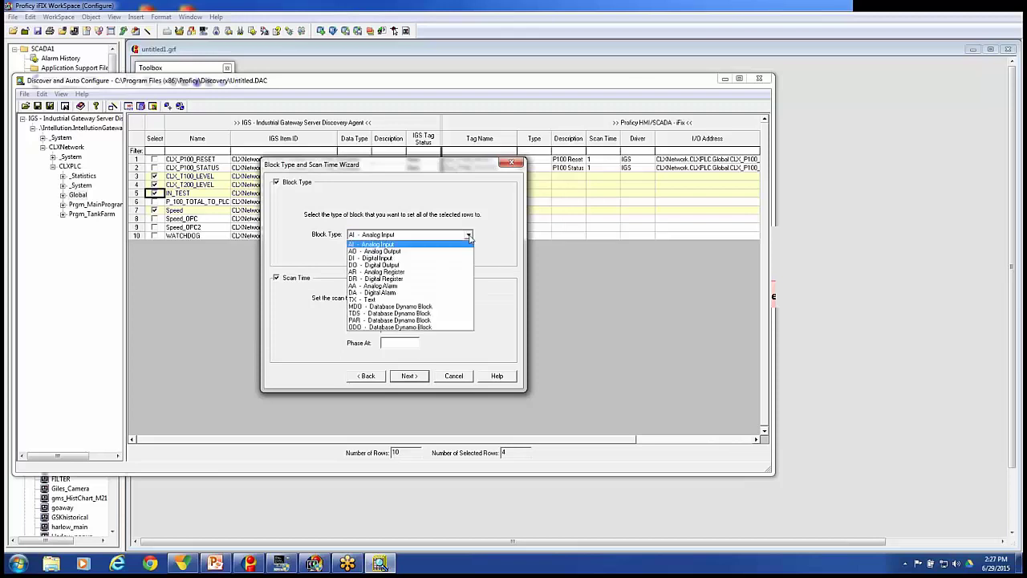
{"action": "left_click", "coordinate": [401, 286]}
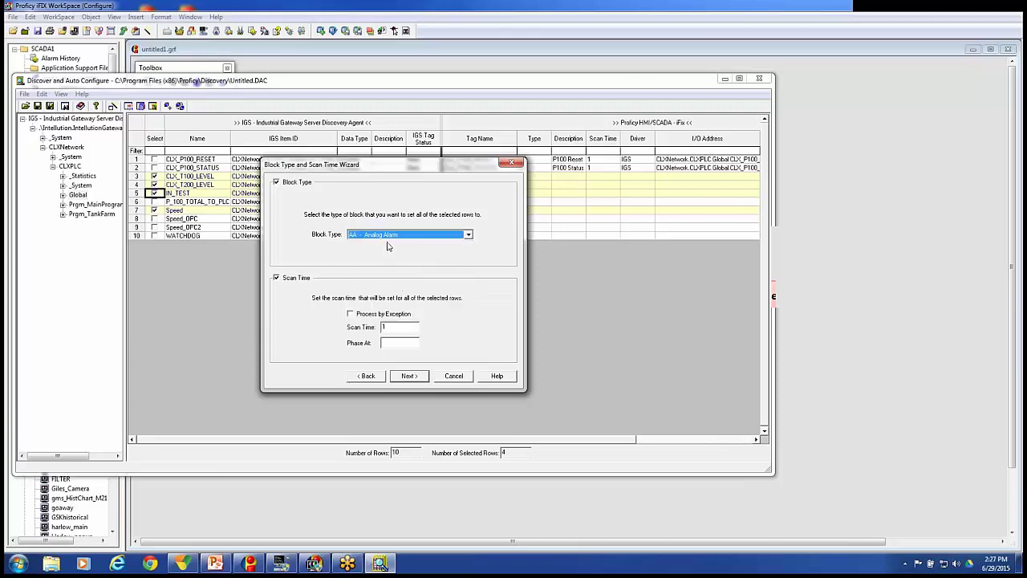
{"action": "left_click", "coordinate": [390, 328]}
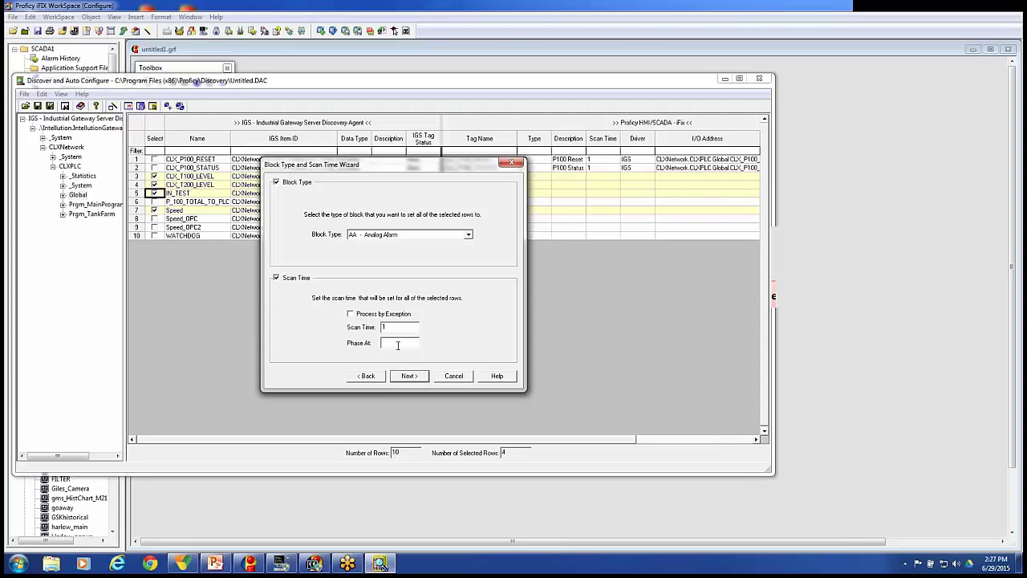
{"action": "left_click", "coordinate": [408, 377]}
{"action": "left_click", "coordinate": [407, 376]}
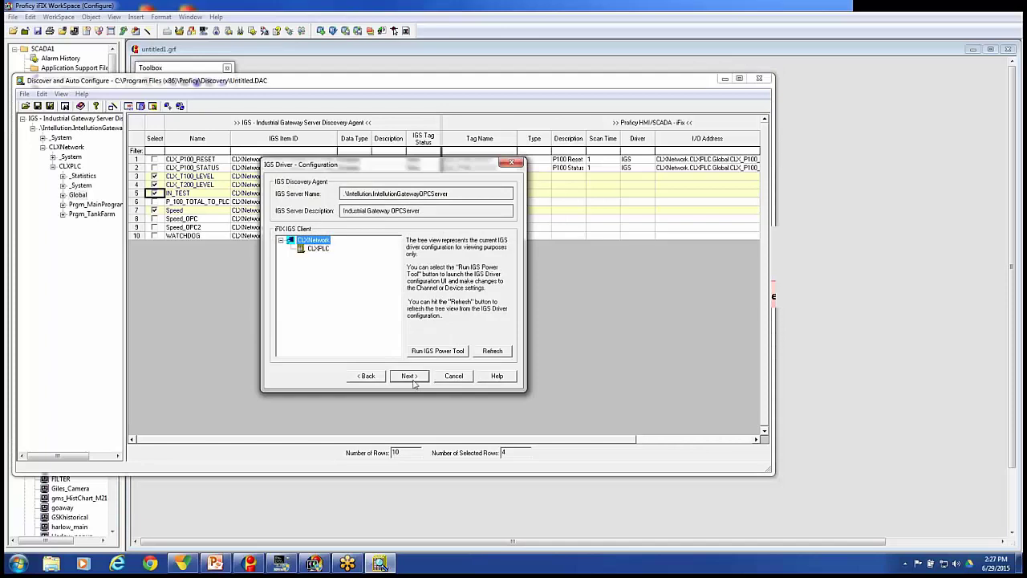
{"action": "left_click", "coordinate": [410, 376]}
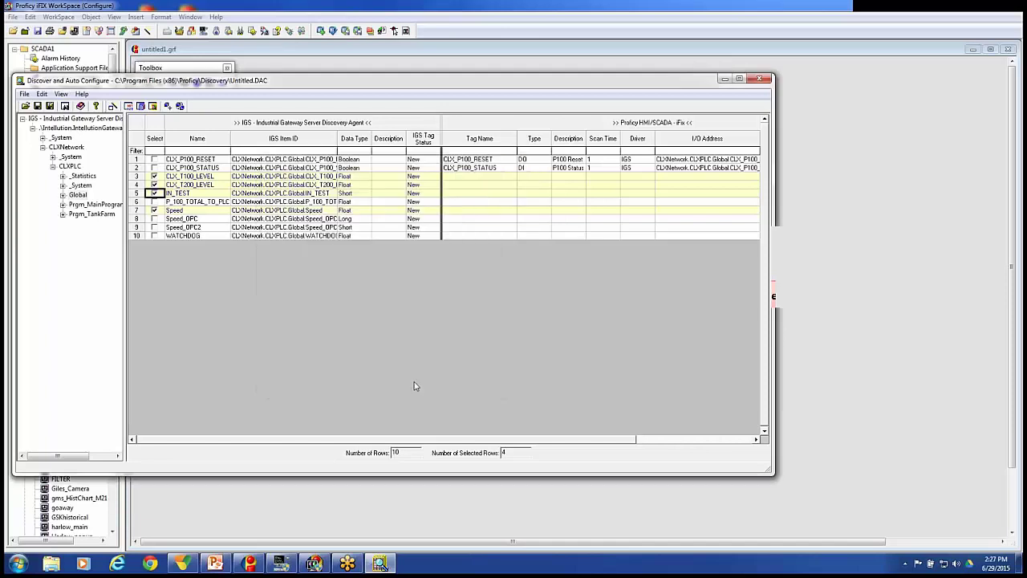
{"action": "left_click", "coordinate": [407, 375]}
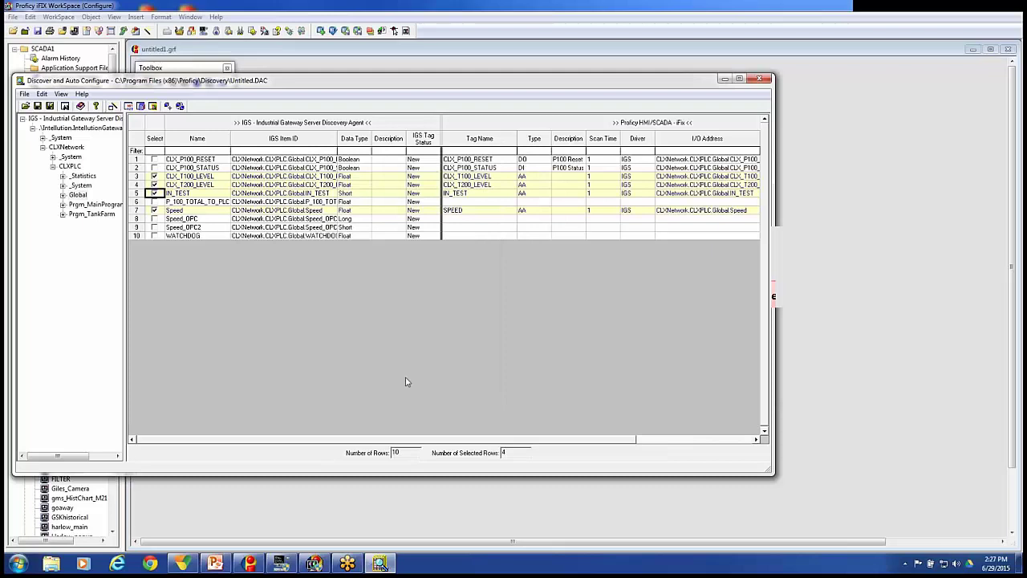
Enter 'T100 Level' for CLX_T100_LEVEL and 'T200 Level' for CLX_T200_LEVEL as iFIX descriptions.
{"action": "left_click", "coordinate": [562, 178]}
{"action": "type", "text": "T100 Level"}
{"action": "left_click", "coordinate": [560, 187]}
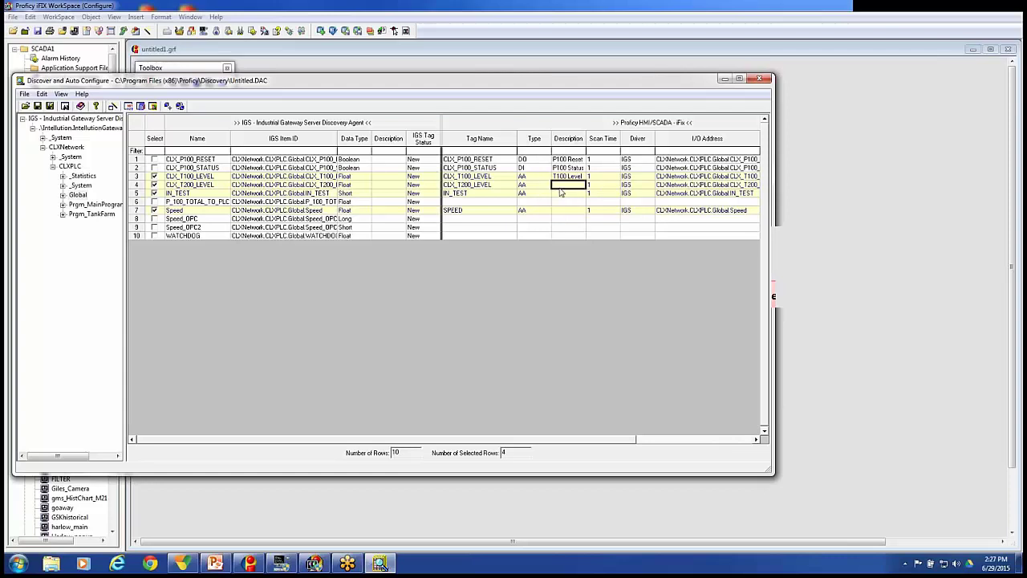
{"action": "type", "text": "T200 Level"}
{"action": "left_click_drag", "start_coordinate": [561, 444], "coordinate": [649, 438]}
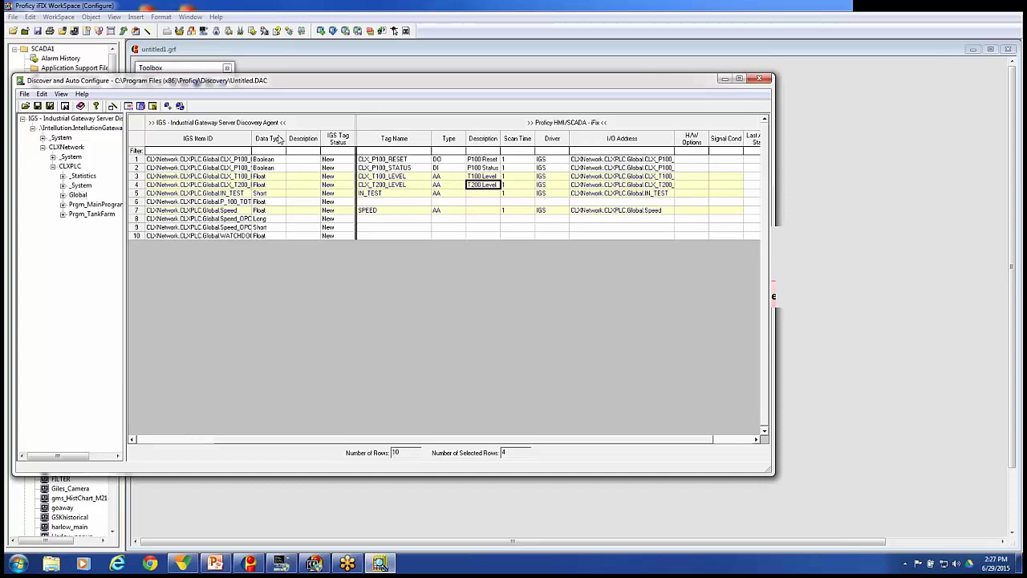
Add the Collect column to the current project's target column settings.
{"action": "left_click", "coordinate": [62, 94]}
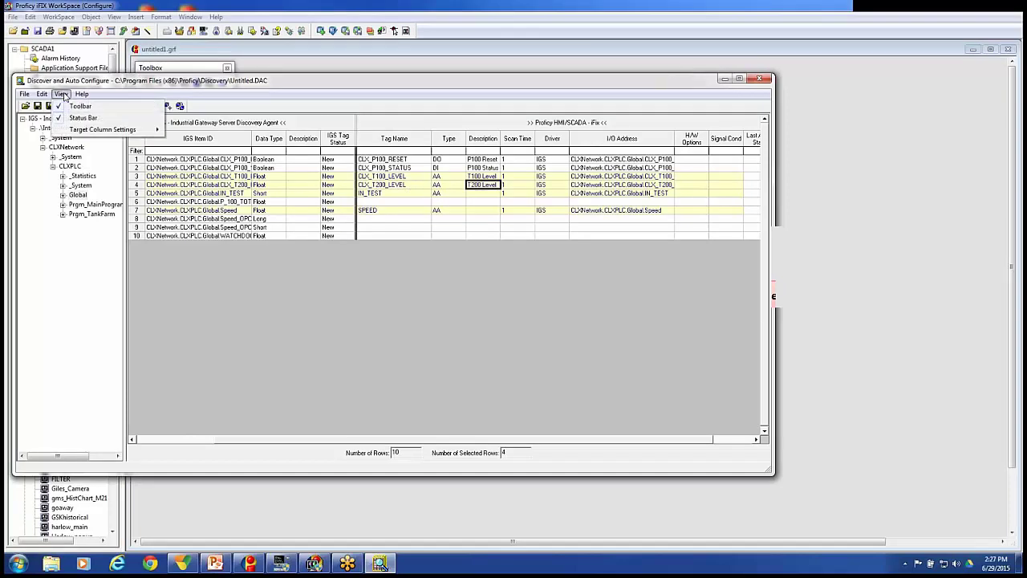
{"action": "mouse_move", "coordinate": [88, 133]}
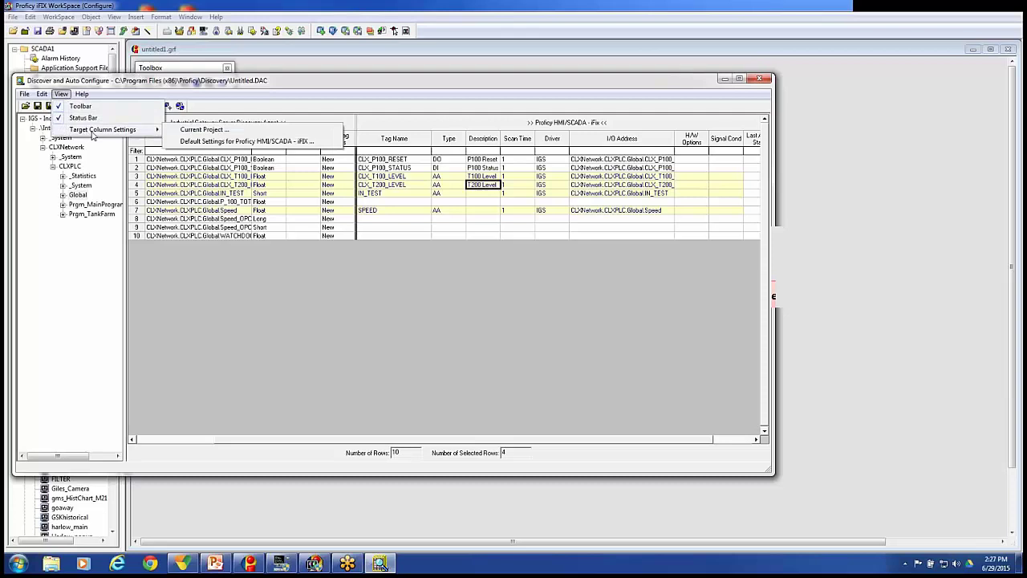
{"action": "left_click", "coordinate": [181, 130]}
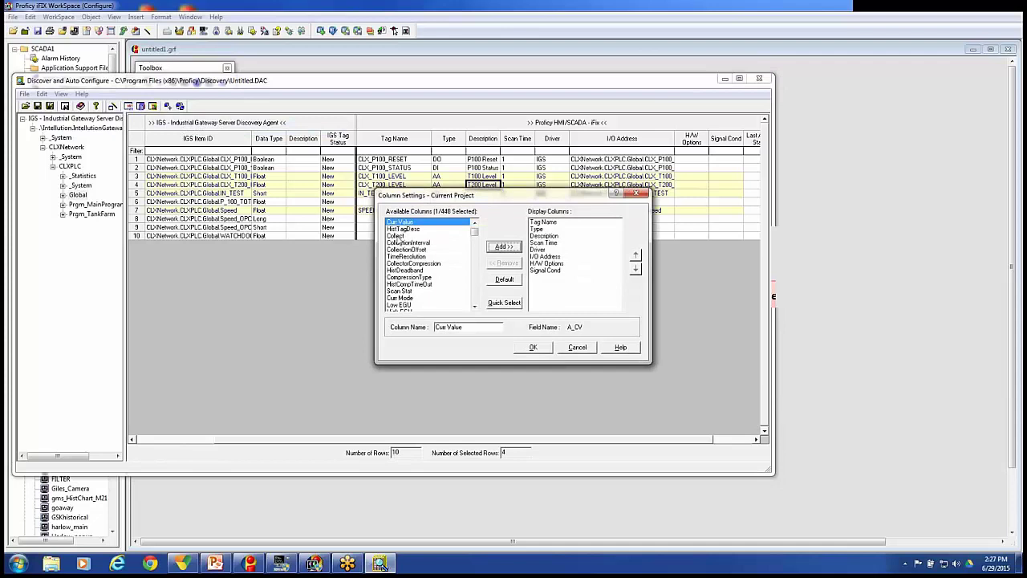
{"action": "left_click", "coordinate": [397, 236]}
{"action": "left_click", "coordinate": [501, 247]}
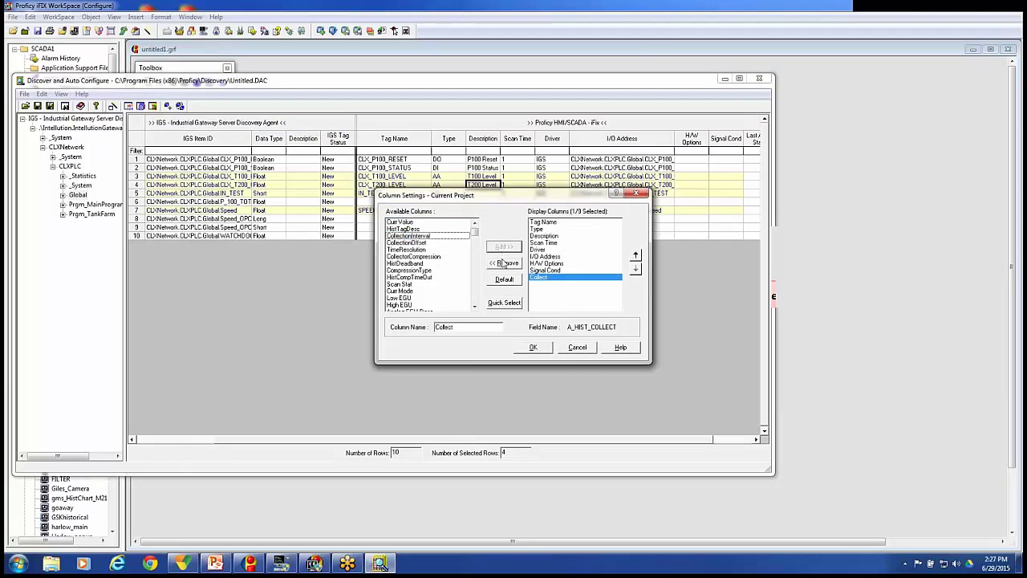
{"action": "left_click", "coordinate": [532, 346]}
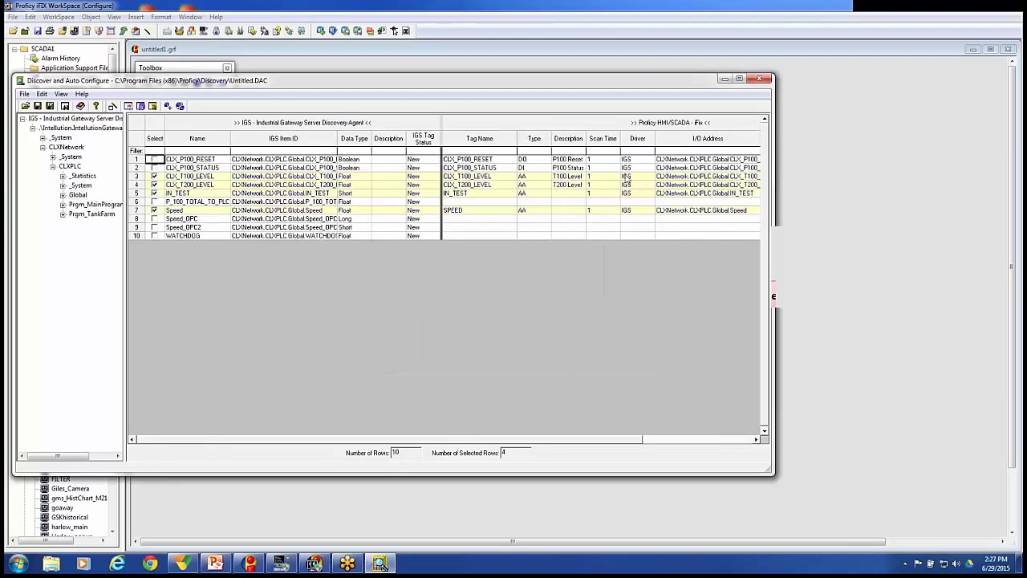
Enter Collect value 1 for rows 3, 4, 5 and 7 (T100, T200, IN_TEST, SPEED).
{"action": "left_click", "coordinate": [674, 440]}
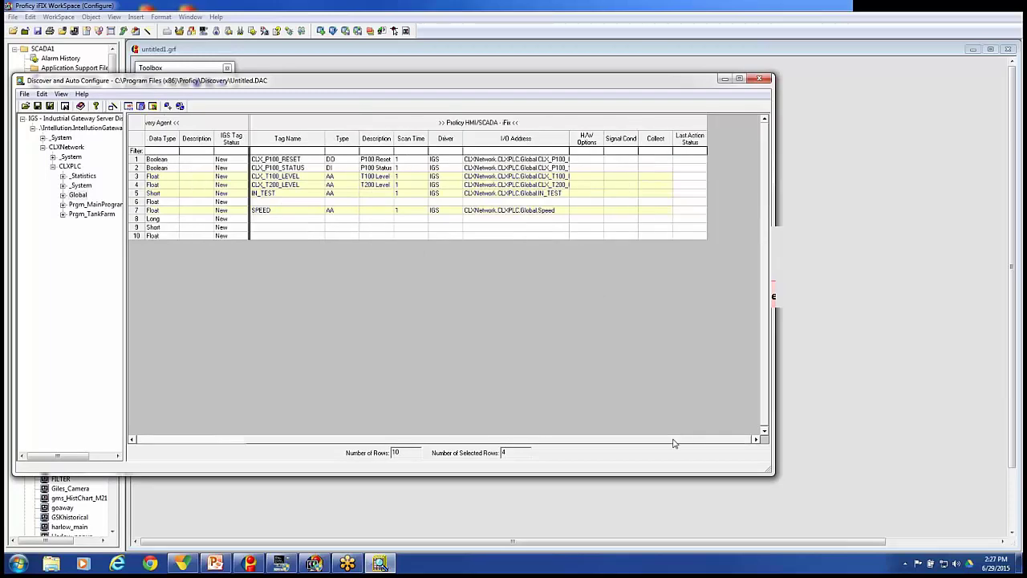
{"action": "left_click", "coordinate": [651, 179]}
{"action": "type", "text": "1"}
{"action": "key", "text": "Return"}
{"action": "type", "text": "1"}
{"action": "key", "text": "Return"}
{"action": "type", "text": "1"}
{"action": "key", "text": "Return"}
{"action": "key", "text": "Return"}
{"action": "type", "text": "1"}
{"action": "left_click", "coordinate": [634, 203]}
{"action": "left_click", "coordinate": [191, 439]}
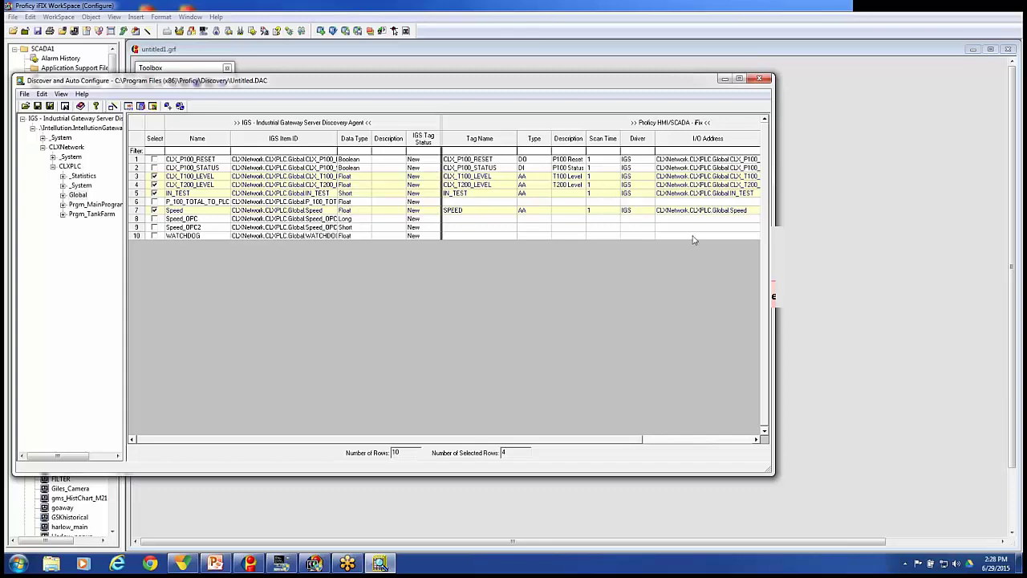
Also check CLX_P100_RESET and CLX_P100_STATUS, then add all six checked tags to iFIX, confirming Yes.
{"action": "left_click", "coordinate": [680, 440]}
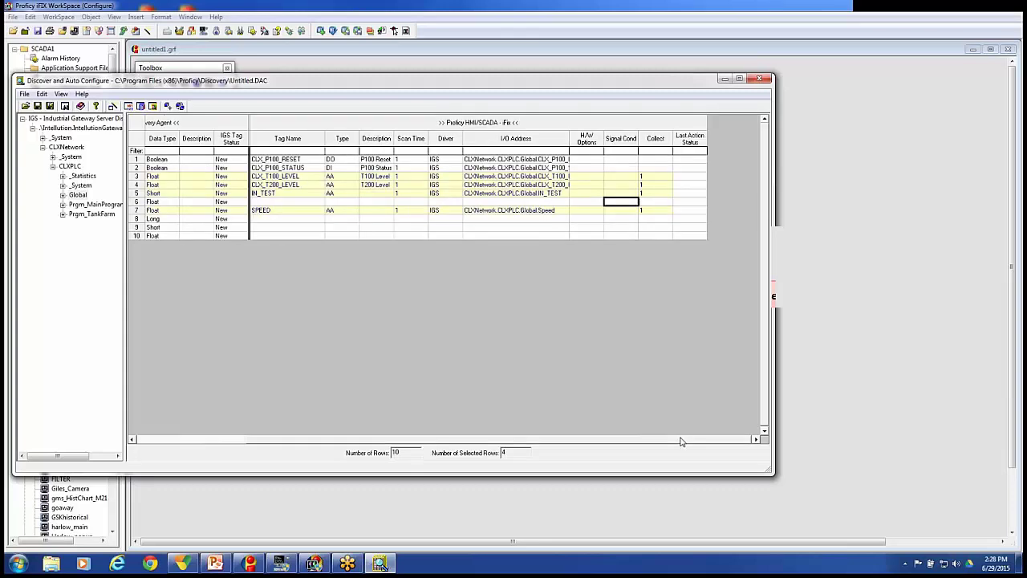
{"action": "left_click", "coordinate": [231, 440]}
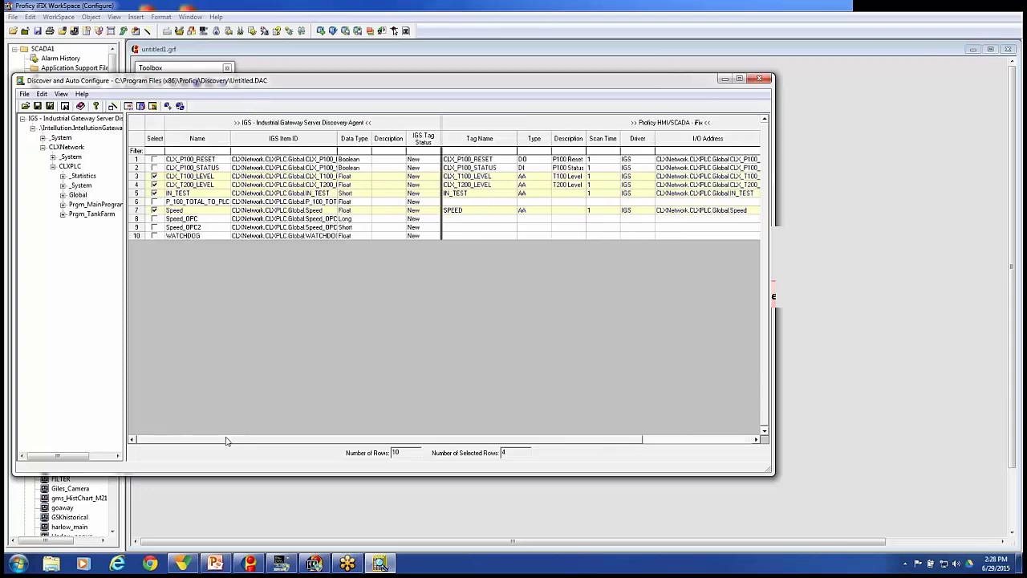
{"action": "left_click", "coordinate": [155, 159]}
{"action": "left_click", "coordinate": [155, 167]}
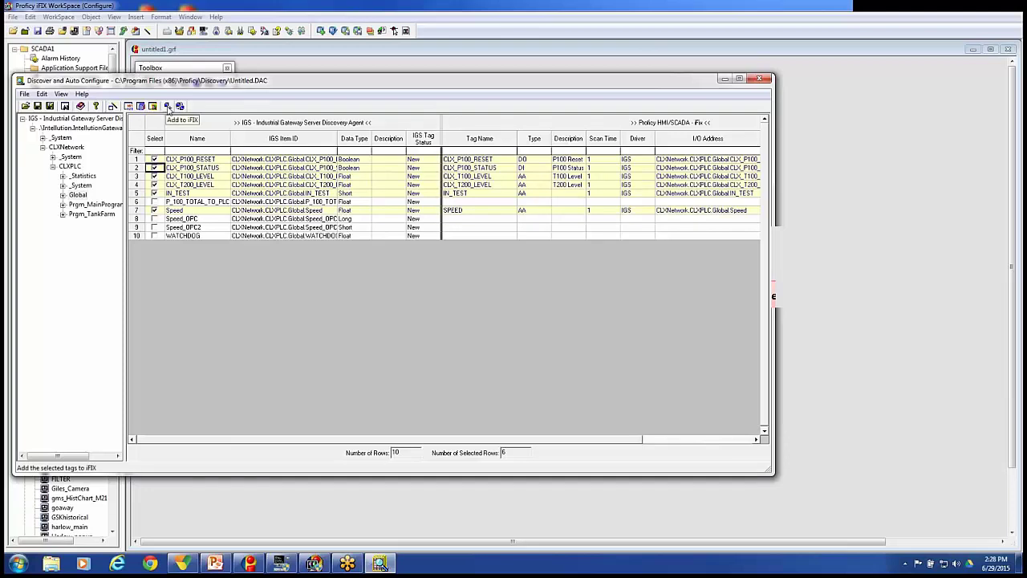
{"action": "left_click", "coordinate": [169, 107]}
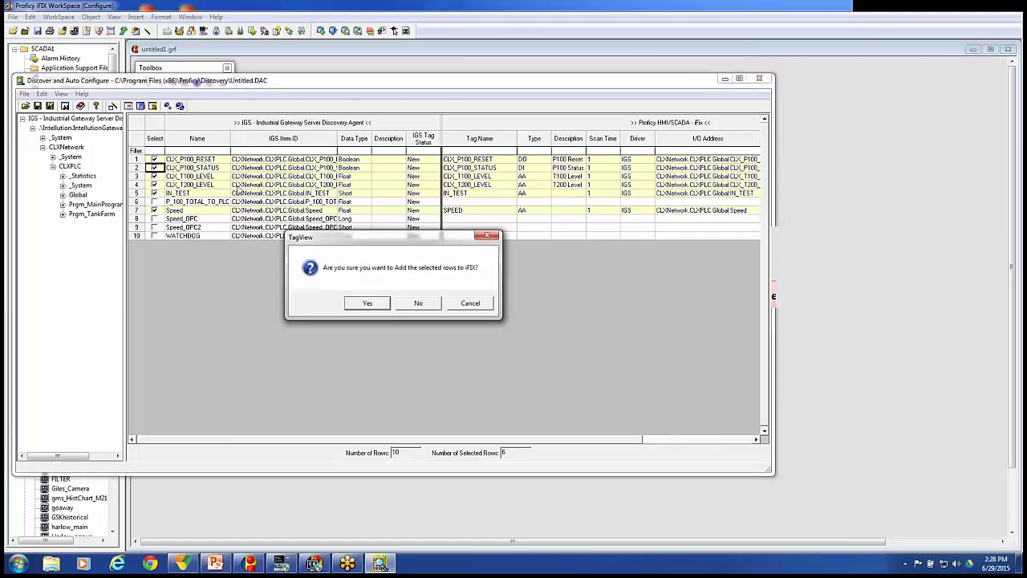
{"action": "left_click", "coordinate": [368, 303]}
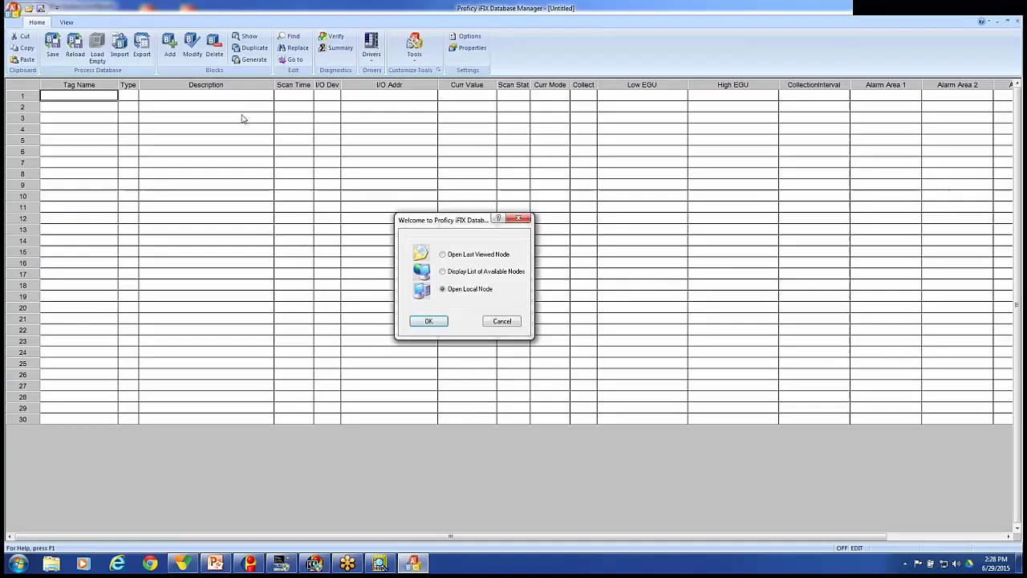
Open the local SCADA1 database and set Scan Stat to 'on' for the IGS tags in rows 1–5.
{"action": "left_click", "coordinate": [428, 319]}
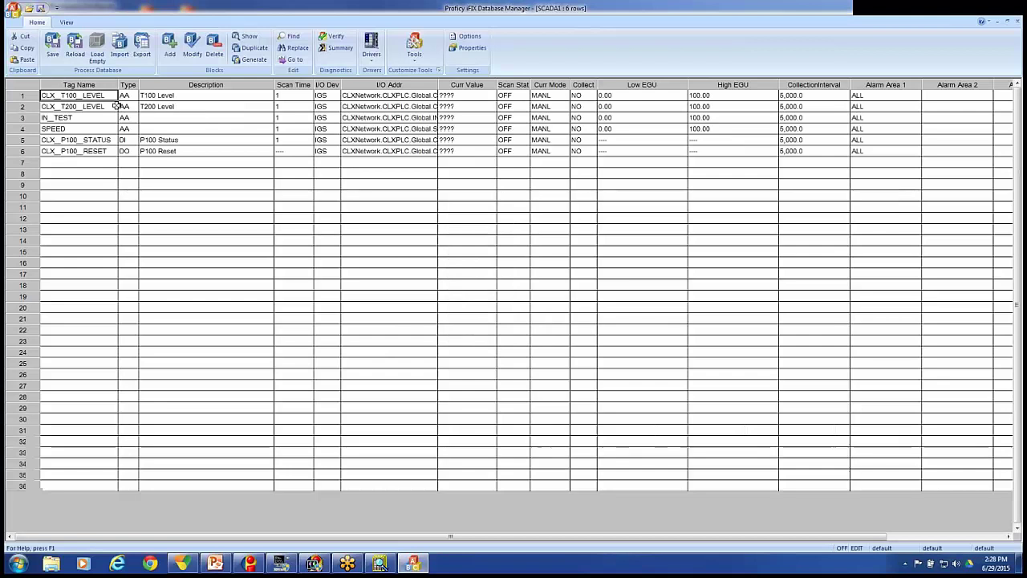
{"action": "left_click", "coordinate": [503, 96]}
{"action": "type", "text": "on"}
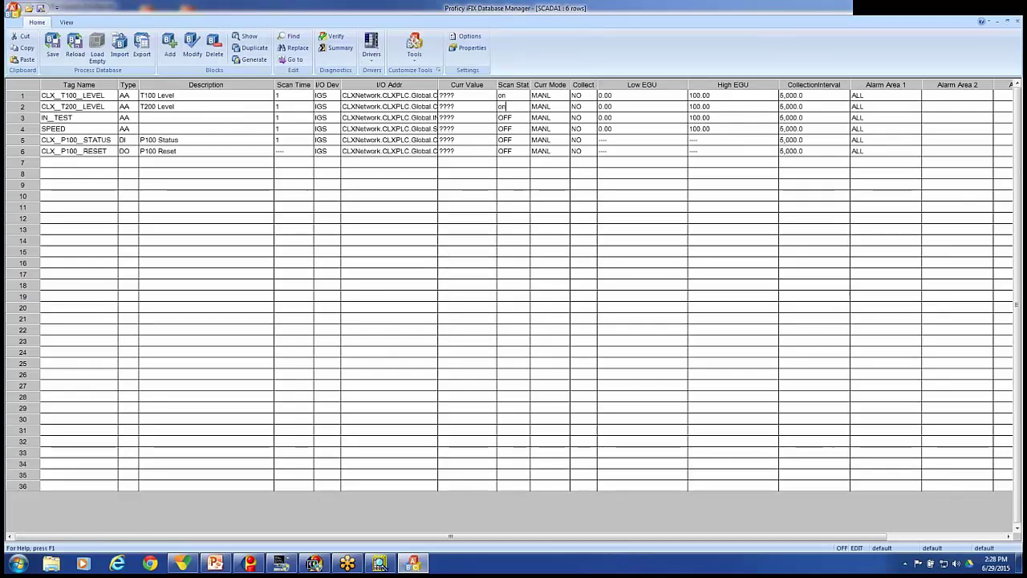
{"action": "key", "text": "Down"}
{"action": "type", "text": "on"}
{"action": "key", "text": "Down"}
{"action": "type", "text": "on"}
{"action": "key", "text": "Down"}
{"action": "type", "text": "on"}
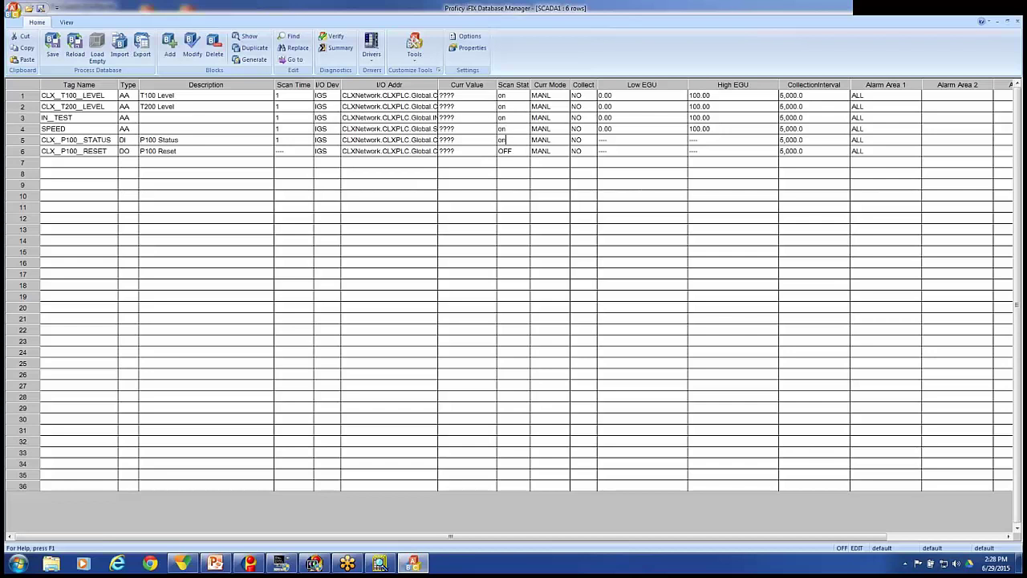
{"action": "key", "text": "Return"}
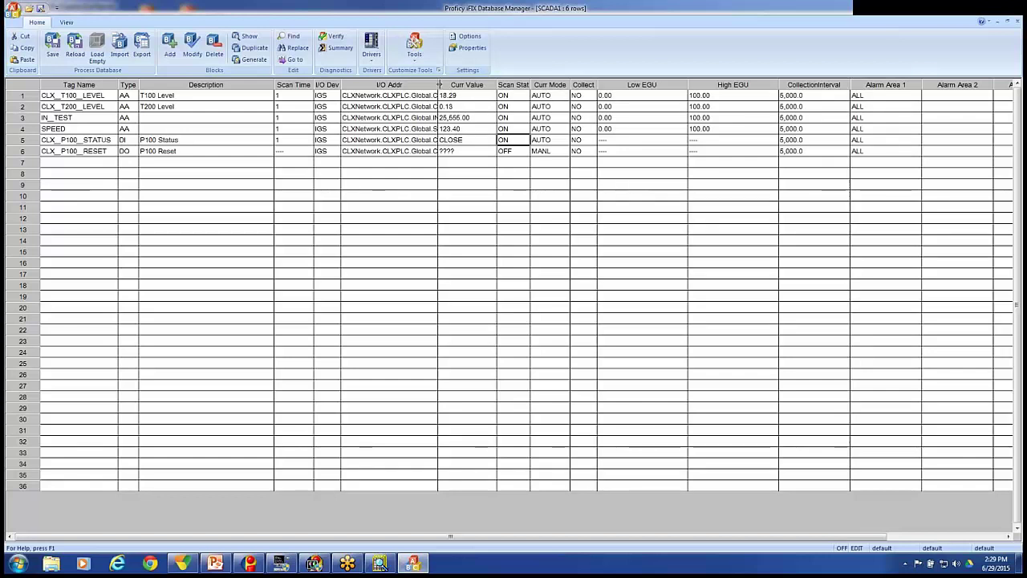
Autofit the I/O Addr column and inspect the High EGU values of the T100 and T200 tags.
{"action": "double_click", "coordinate": [437, 84]}
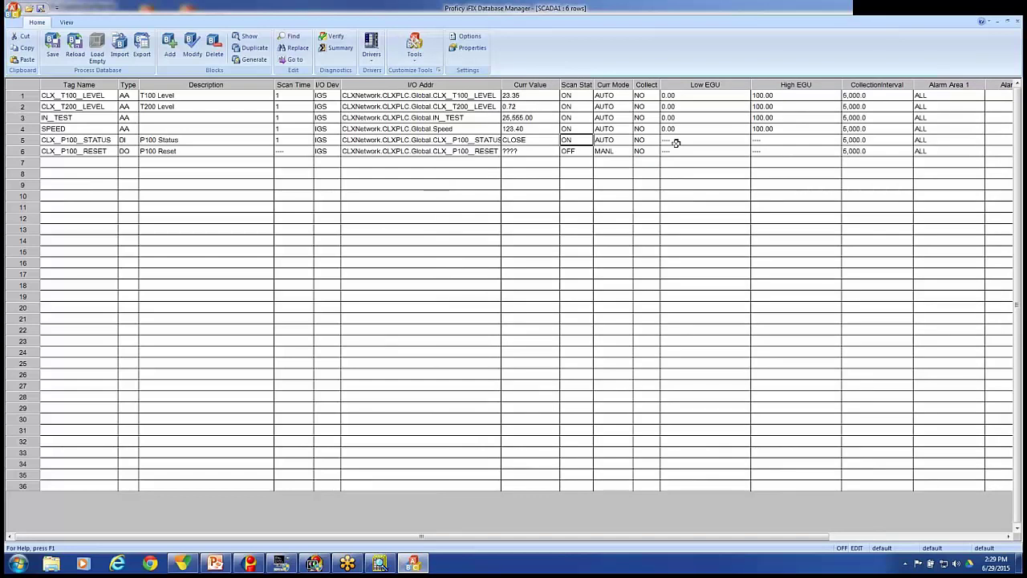
{"action": "left_click", "coordinate": [777, 98]}
{"action": "left_click", "coordinate": [776, 106]}
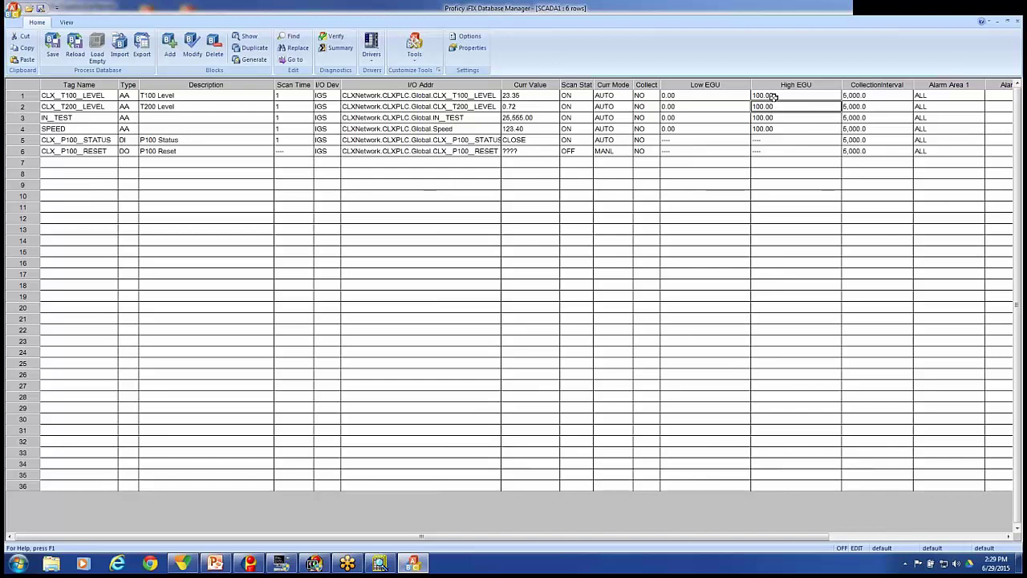
{"action": "left_click", "coordinate": [771, 96]}
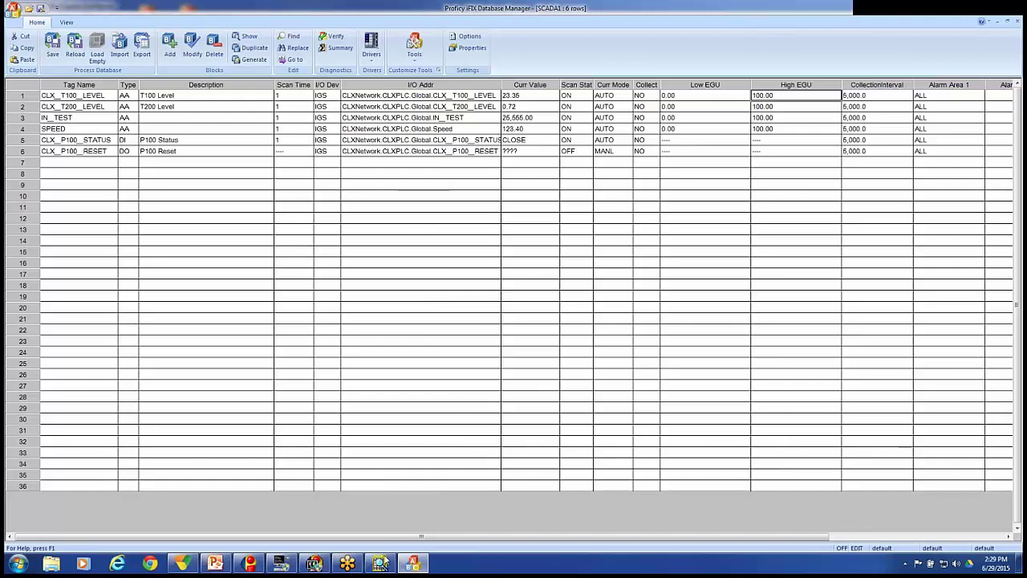
Close Database Manager saving SCADA1, then return to Discover and Auto Configure's Last Action Status.
{"action": "mouse_move", "coordinate": [379, 562]}
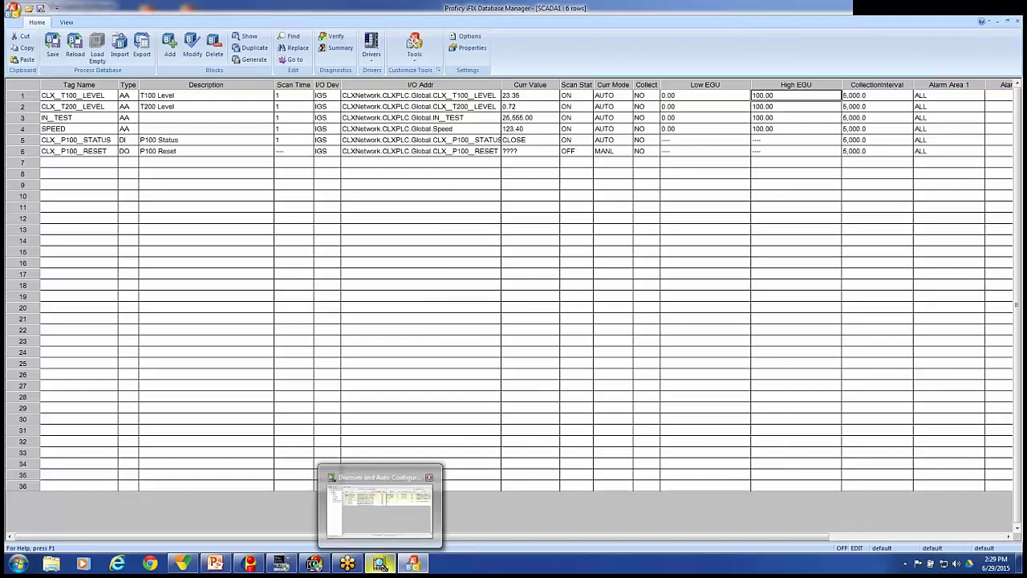
{"action": "left_click", "coordinate": [1012, 10]}
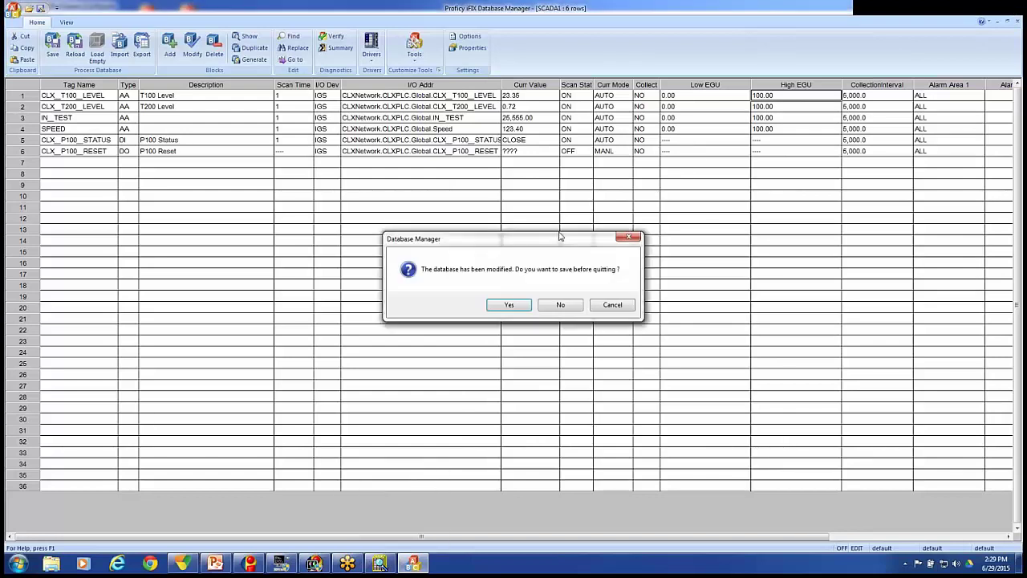
{"action": "left_click", "coordinate": [517, 311]}
{"action": "left_click", "coordinate": [373, 564]}
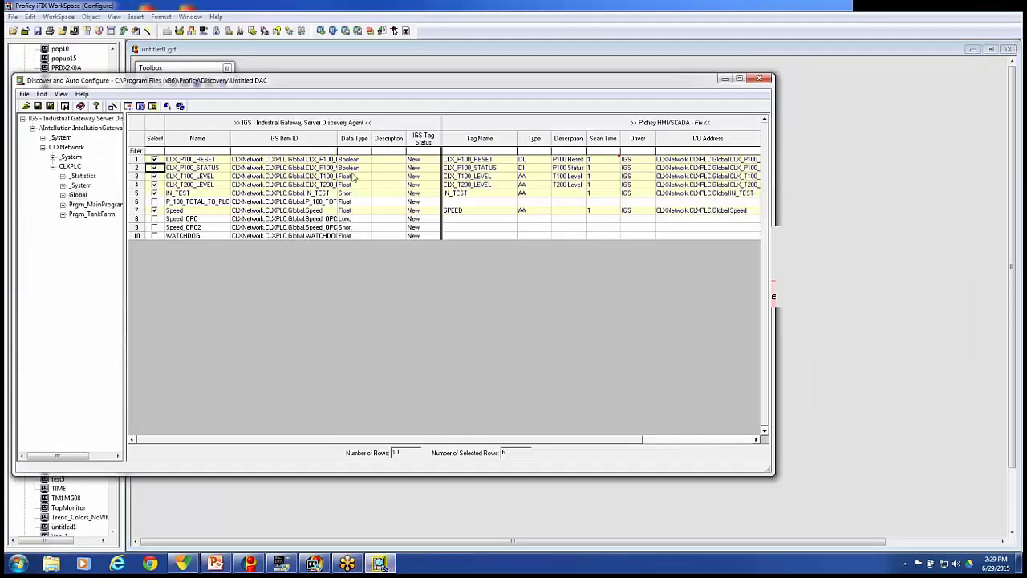
{"action": "left_click", "coordinate": [719, 440]}
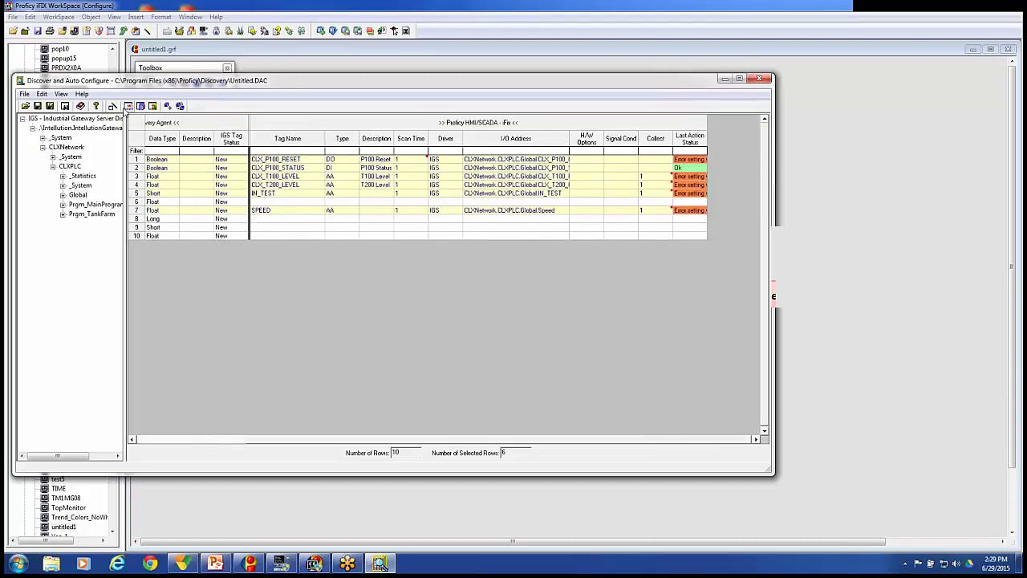
Add Low EGU and High EGU to the current project's target column settings.
{"action": "left_click", "coordinate": [61, 95]}
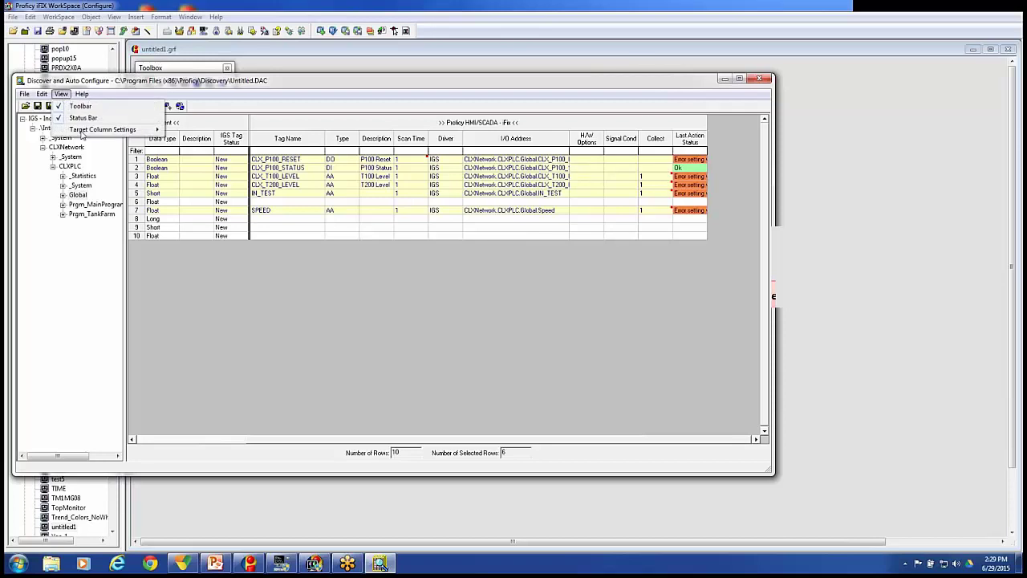
{"action": "mouse_move", "coordinate": [121, 129]}
{"action": "left_click", "coordinate": [186, 131]}
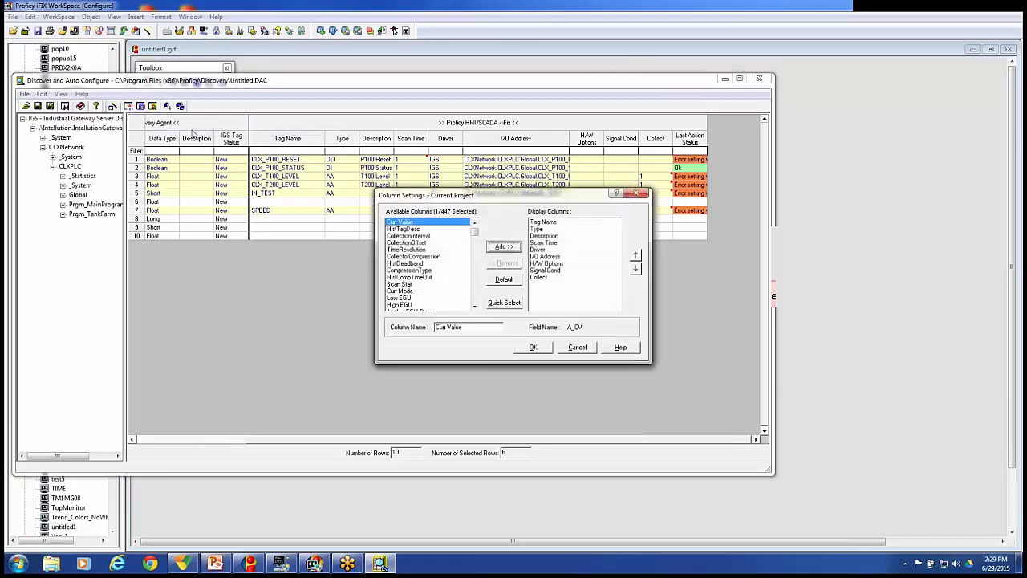
{"action": "left_click", "coordinate": [407, 298]}
{"action": "double_click", "coordinate": [406, 300]}
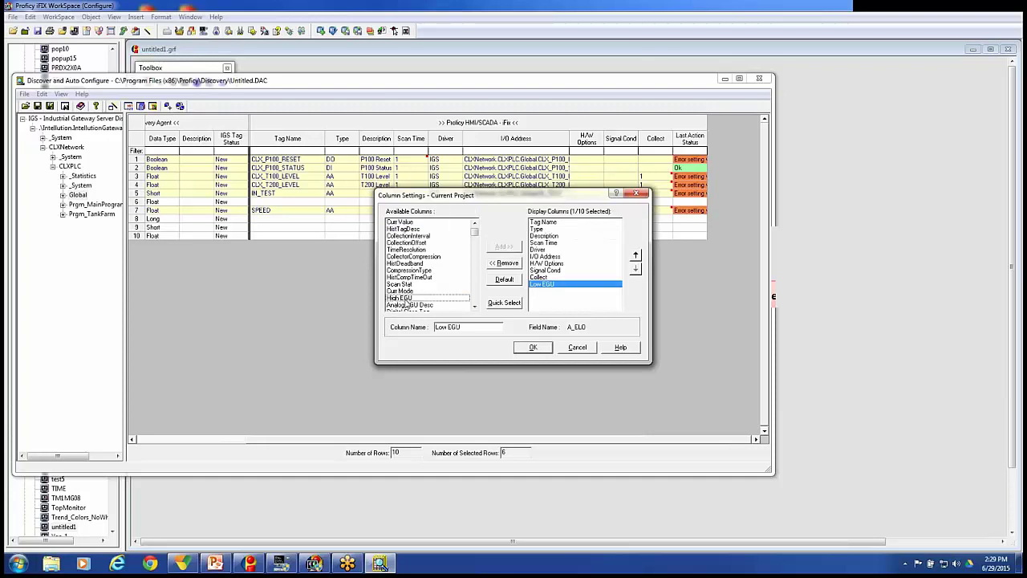
{"action": "double_click", "coordinate": [407, 300]}
{"action": "left_click", "coordinate": [531, 348]}
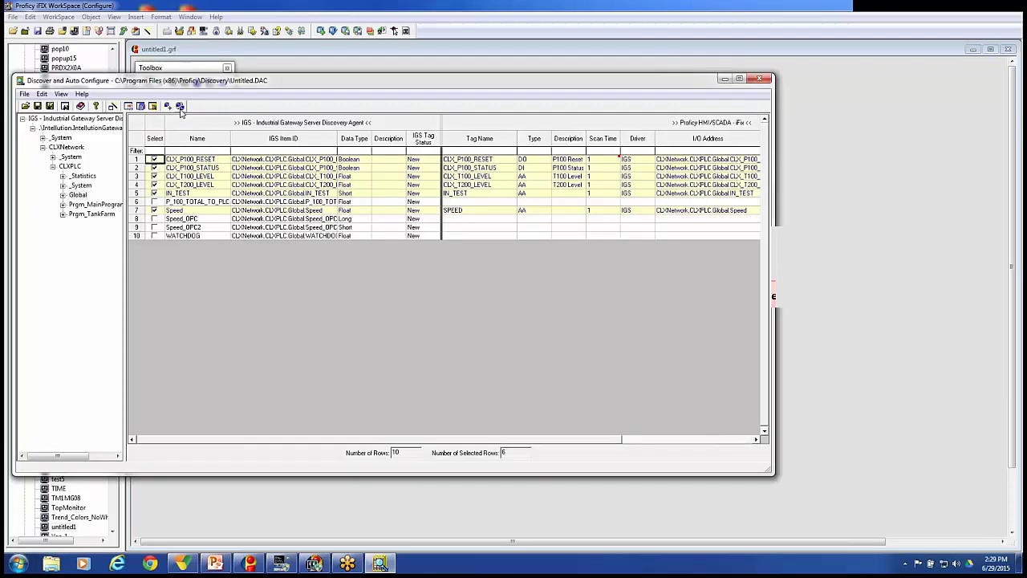
Deselect the CLX_P100_STATUS, IN_TEST and Speed rows, leaving the two level tags selected.
{"action": "left_click", "coordinate": [155, 168]}
{"action": "left_click", "coordinate": [155, 194]}
{"action": "left_click", "coordinate": [155, 210]}
Give CLX_T100_LEVEL and CLX_T200_LEVEL Low EGU 0 and High EGU 500.
{"action": "left_click", "coordinate": [627, 440]}
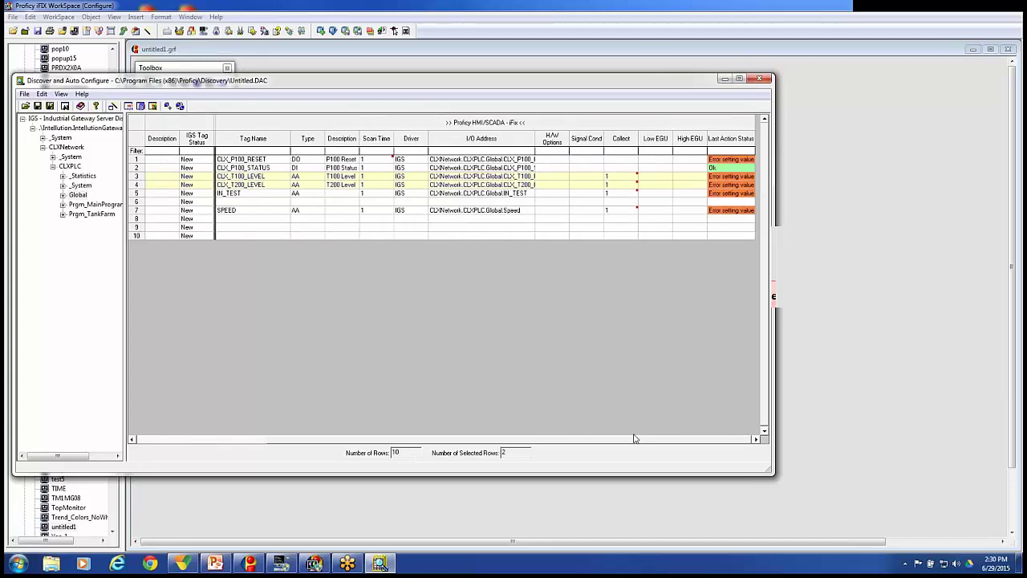
{"action": "left_click", "coordinate": [649, 178]}
{"action": "type", "text": "0"}
{"action": "left_click", "coordinate": [698, 180]}
{"action": "type", "text": "50"}
{"action": "left_click", "coordinate": [663, 186]}
{"action": "type", "text": "0"}
{"action": "left_click", "coordinate": [692, 186]}
{"action": "type", "text": "500"}
{"action": "left_click", "coordinate": [717, 177]}
{"action": "left_click_drag", "start_coordinate": [374, 441], "coordinate": [273, 443]}
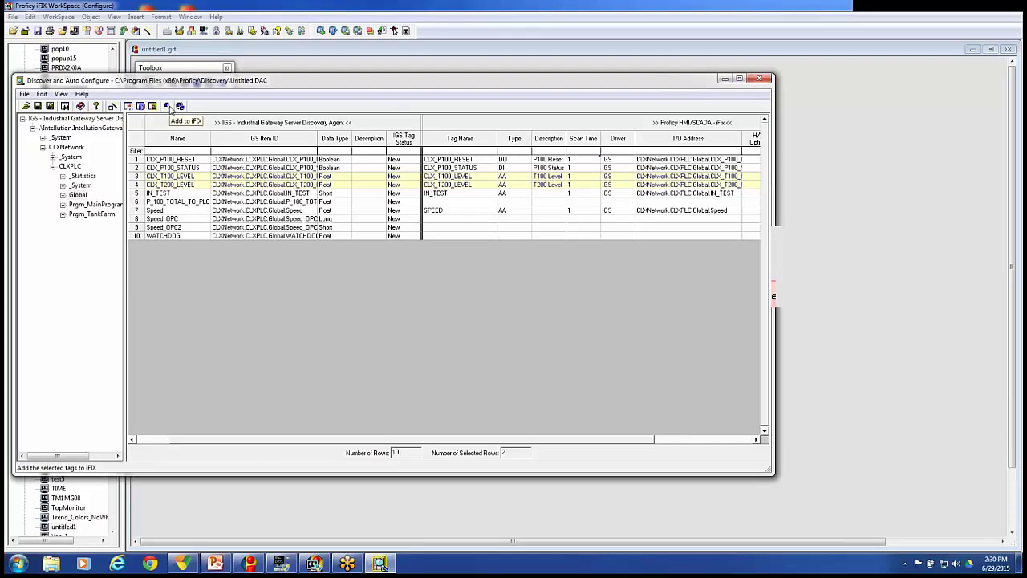
Add the two level tags to iFIX, check Last Action Status, then modify them in iFIX.
{"action": "left_click", "coordinate": [168, 107]}
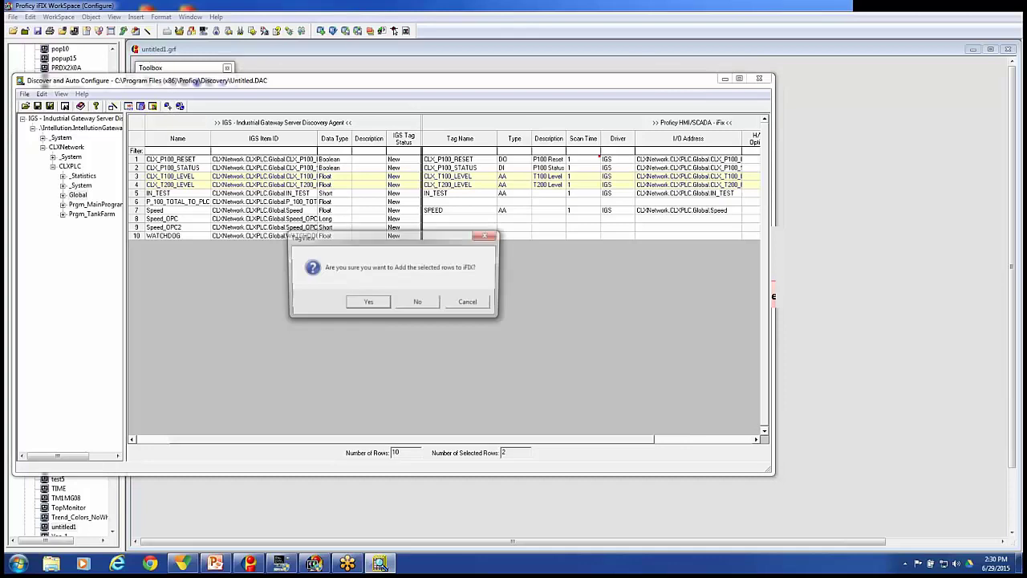
{"action": "left_click", "coordinate": [368, 303]}
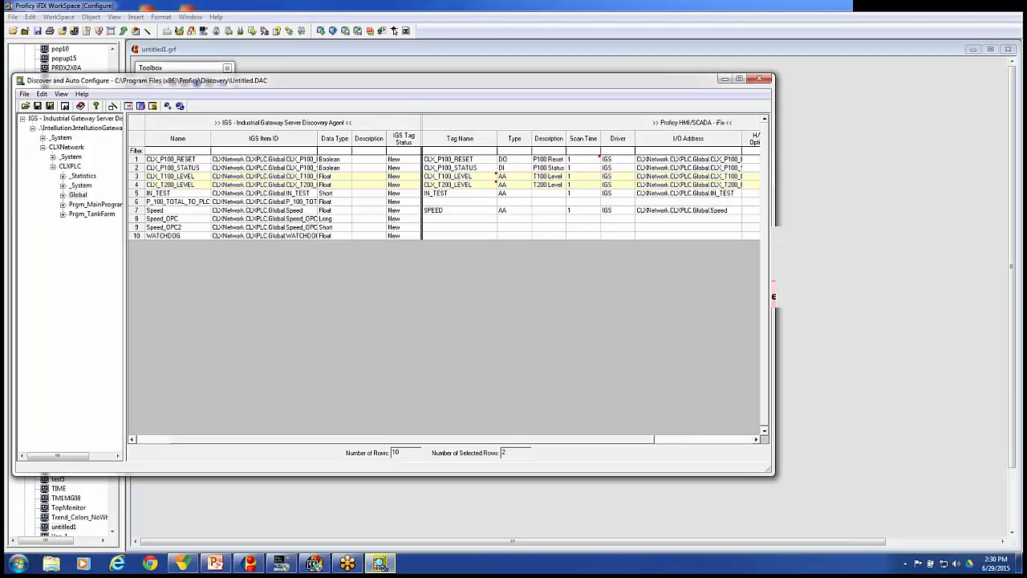
{"action": "left_click_drag", "start_coordinate": [507, 439], "coordinate": [618, 440]}
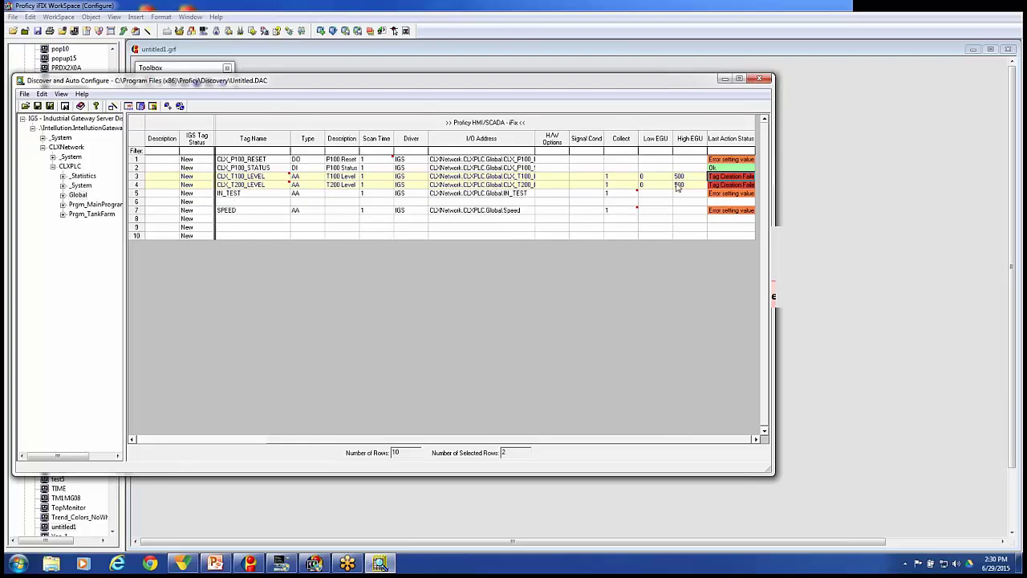
{"action": "left_click", "coordinate": [160, 440]}
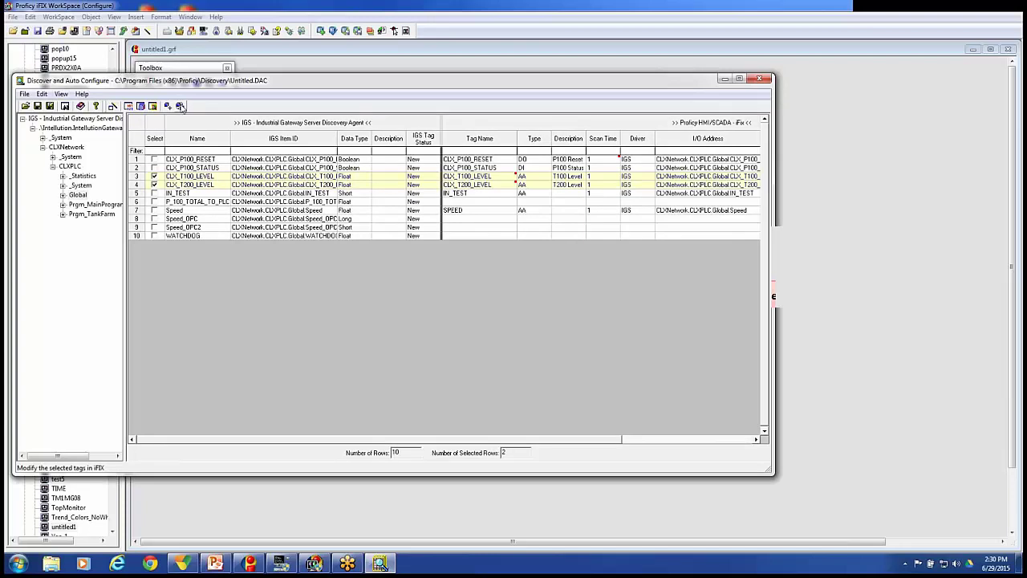
{"action": "left_click", "coordinate": [181, 106]}
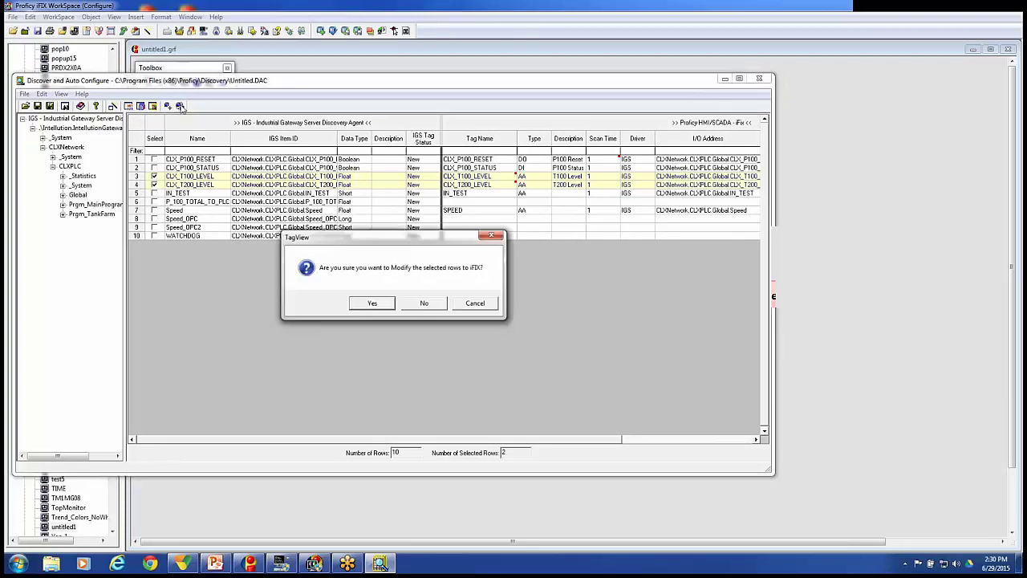
{"action": "left_click", "coordinate": [390, 302]}
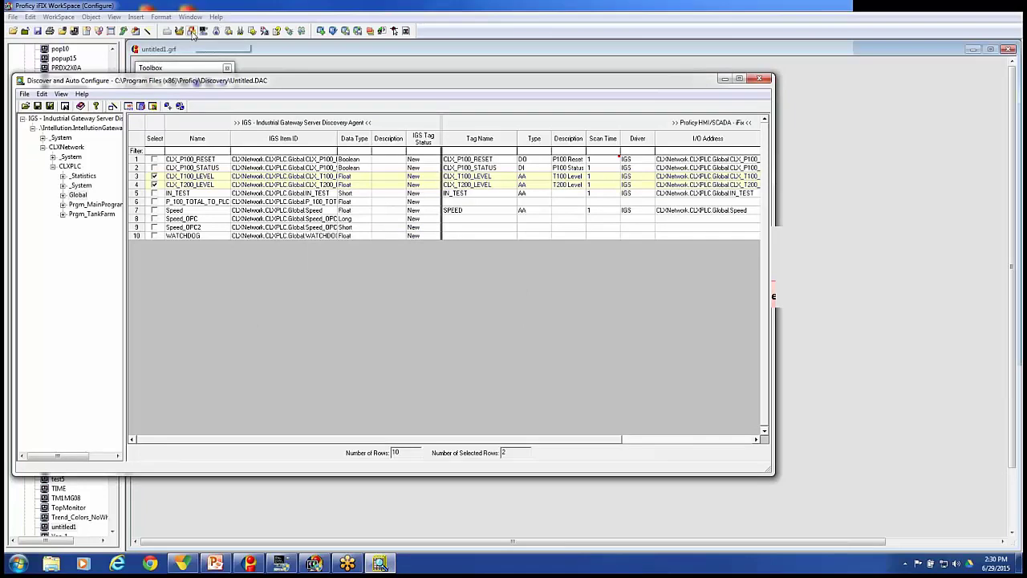
Open the local node in Database Manager and check the level tags' High EGU and Collect values.
{"action": "left_click", "coordinate": [193, 32]}
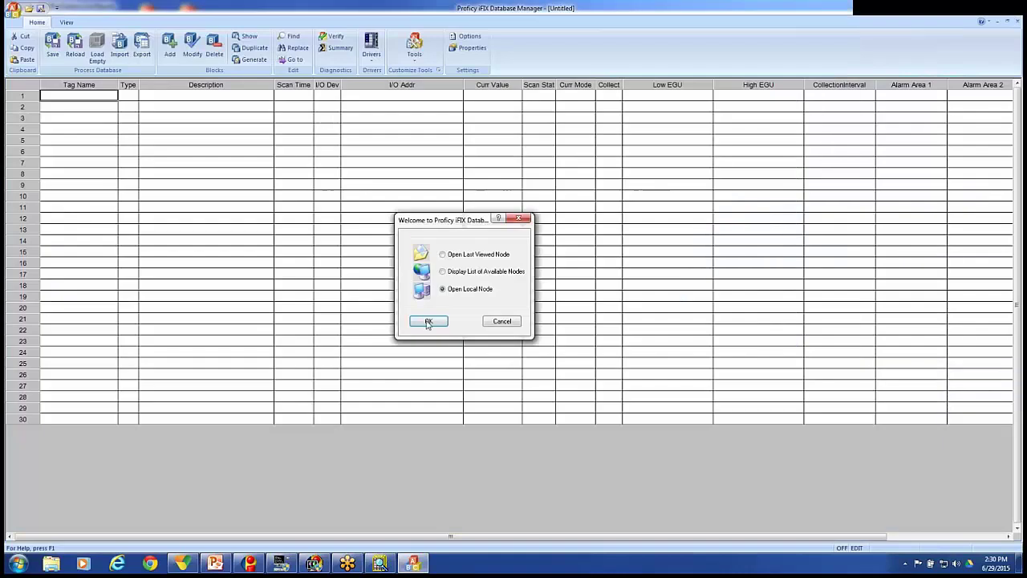
{"action": "left_click", "coordinate": [428, 322]}
{"action": "left_click", "coordinate": [724, 98]}
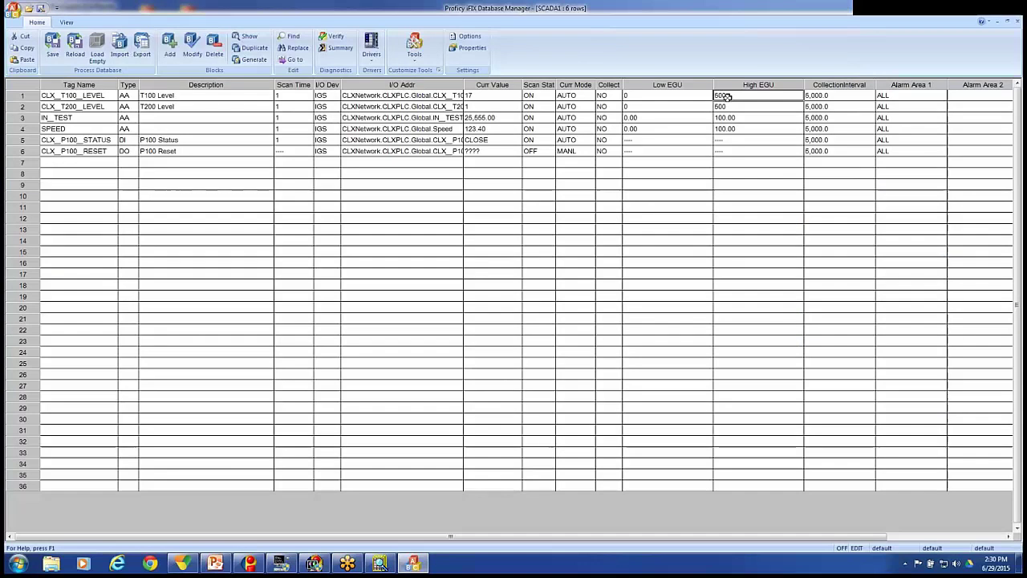
{"action": "left_click", "coordinate": [726, 105]}
{"action": "left_click", "coordinate": [727, 97]}
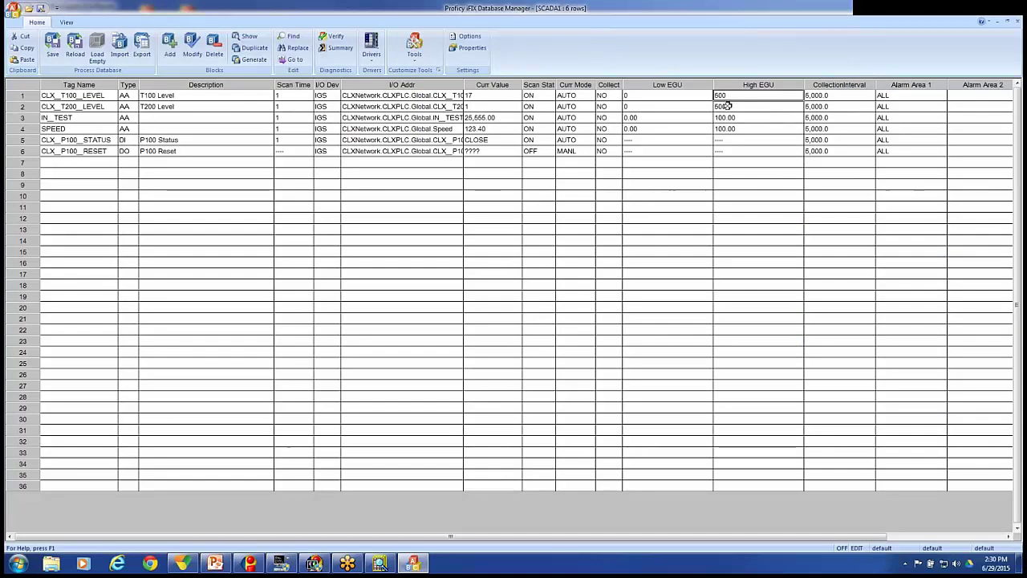
{"action": "left_click", "coordinate": [727, 106]}
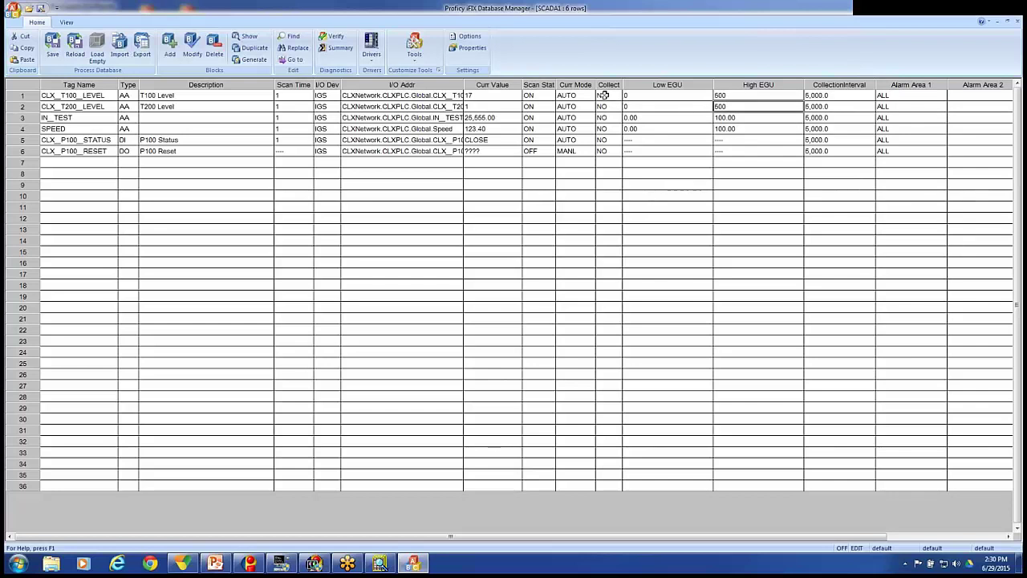
{"action": "mouse_move", "coordinate": [606, 95]}
{"action": "left_mouse_down"}
{"action": "mouse_move", "coordinate": [609, 160]}
{"action": "mouse_move", "coordinate": [604, 95]}
{"action": "left_mouse_up"}
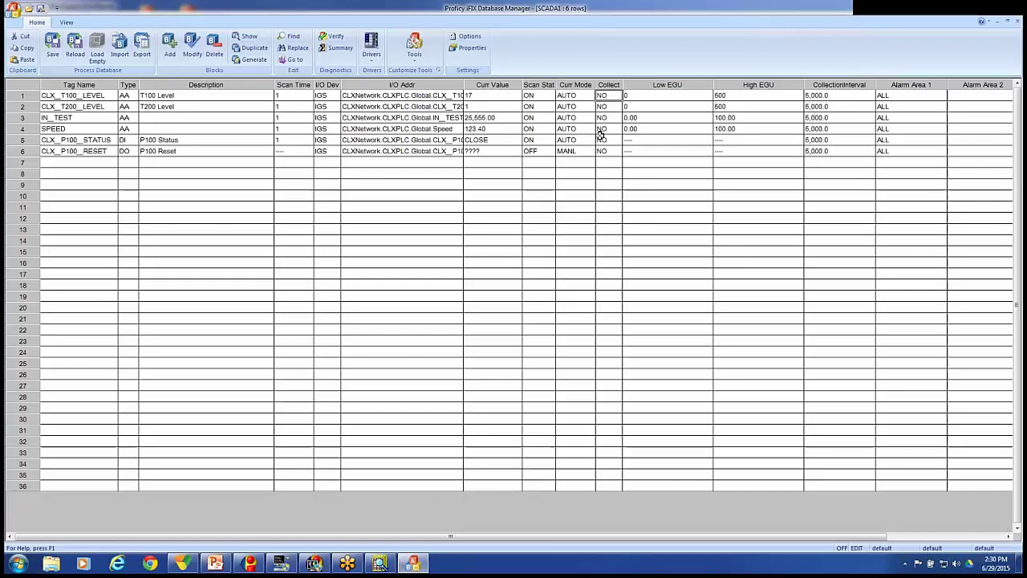
Enter yes in the Collect column for the T100 level, T200 level and IN_TEST tags.
{"action": "left_click", "coordinate": [380, 562]}
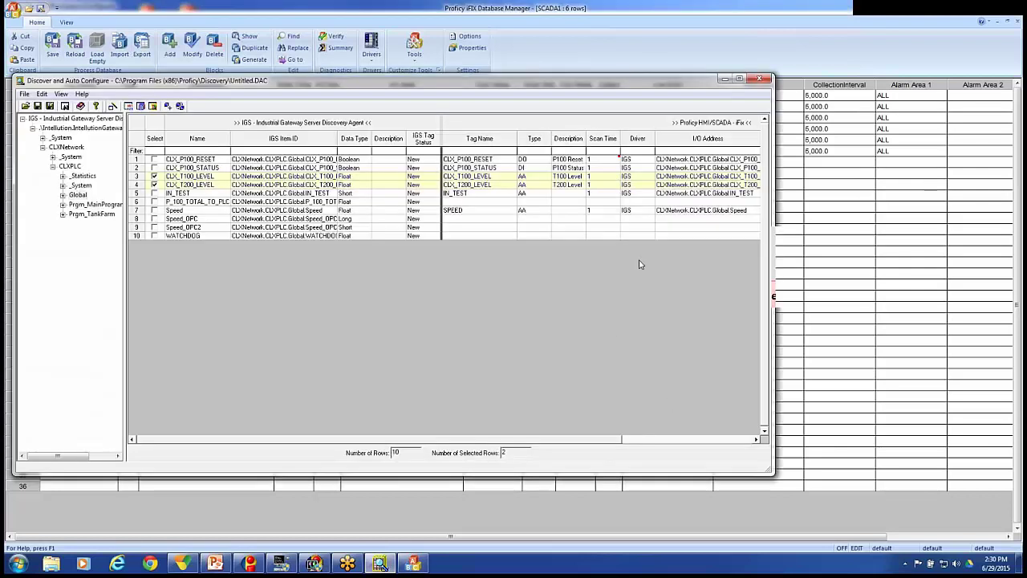
{"action": "left_click", "coordinate": [687, 442]}
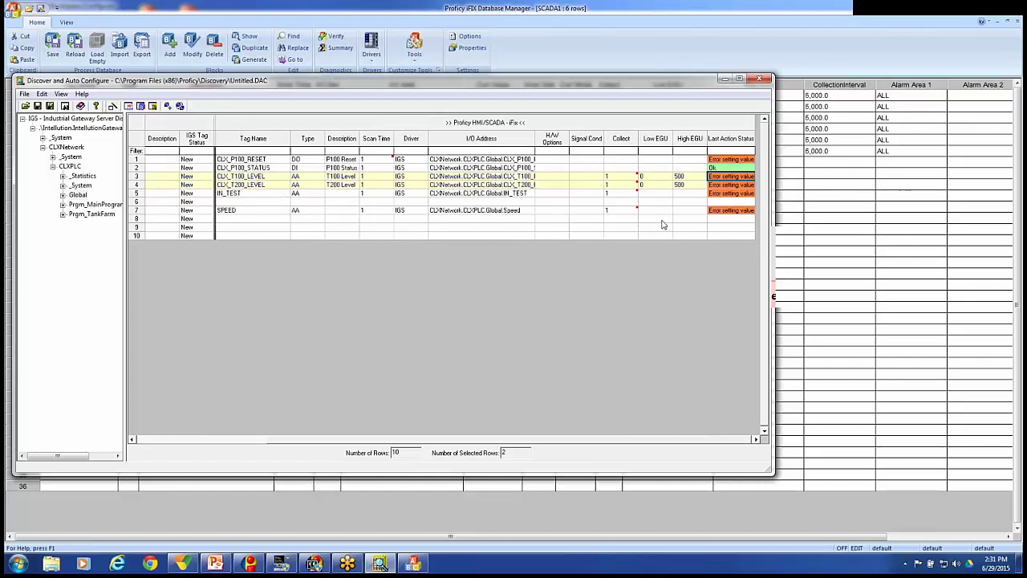
{"action": "left_click", "coordinate": [620, 178]}
{"action": "type", "text": "yes"}
{"action": "key", "text": "Return"}
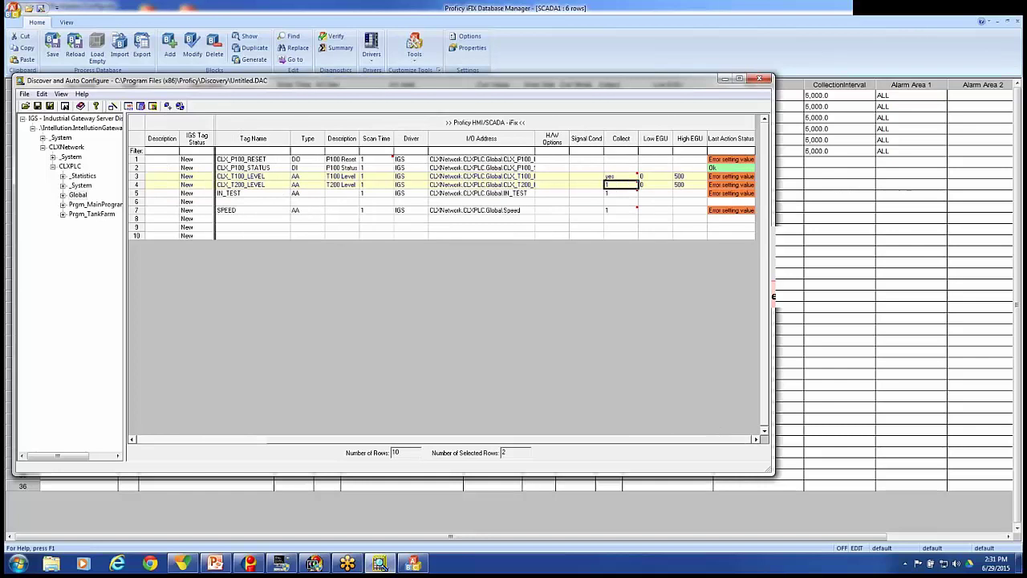
{"action": "type", "text": "yes"}
{"action": "key", "text": "Return"}
{"action": "type", "text": "yes"}
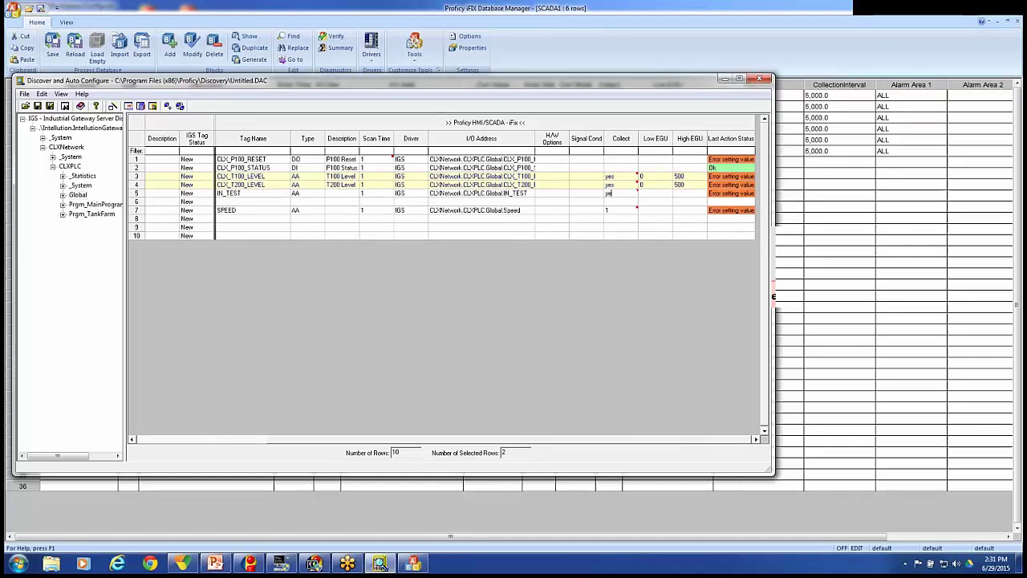
{"action": "key", "text": "Return"}
{"action": "key", "text": "Return"}
Enter yes for the SPEED tag's Collect and reselect the IN_TEST row.
{"action": "type", "text": "yes"}
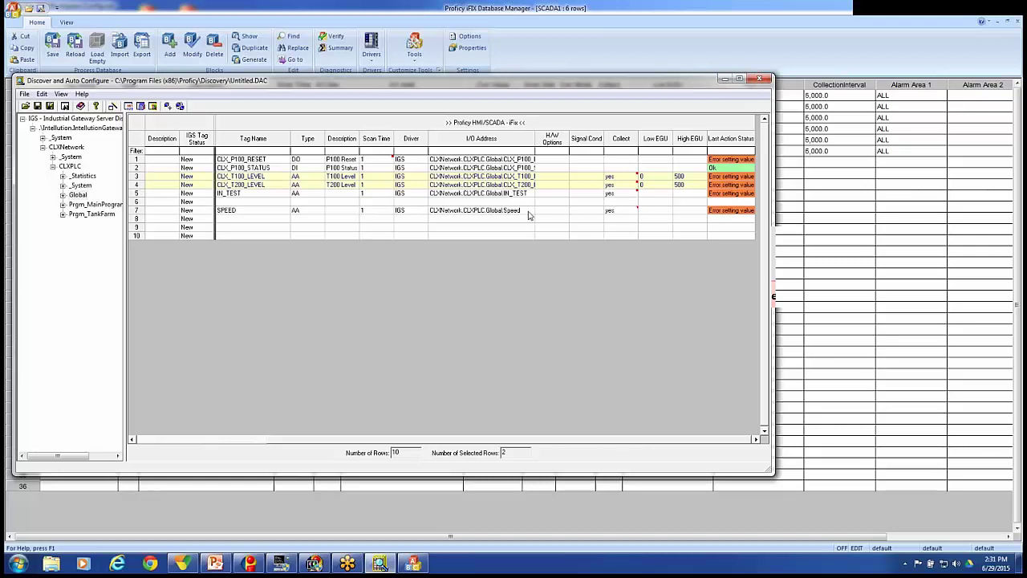
{"action": "left_click", "coordinate": [475, 228]}
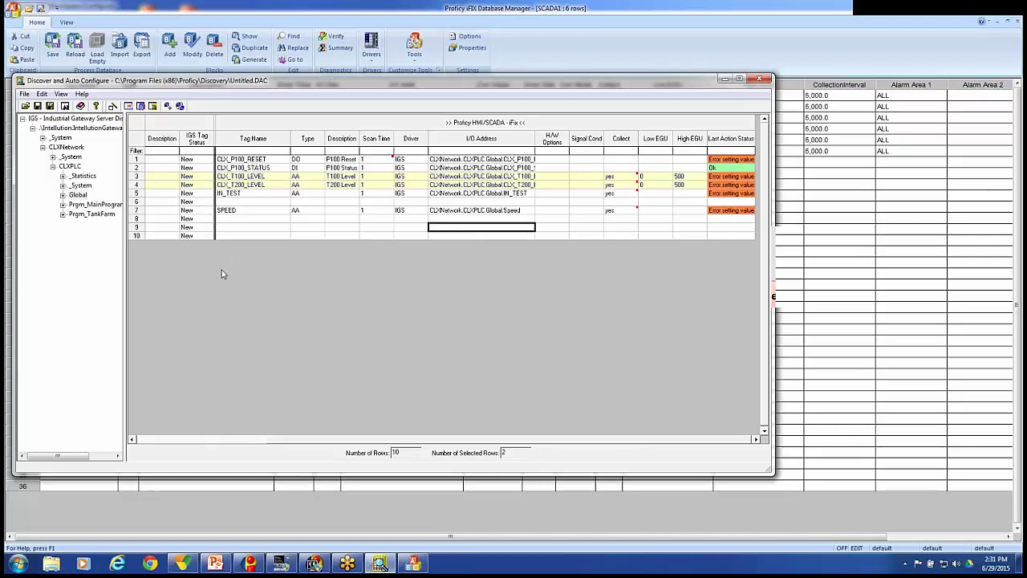
{"action": "left_click", "coordinate": [183, 439]}
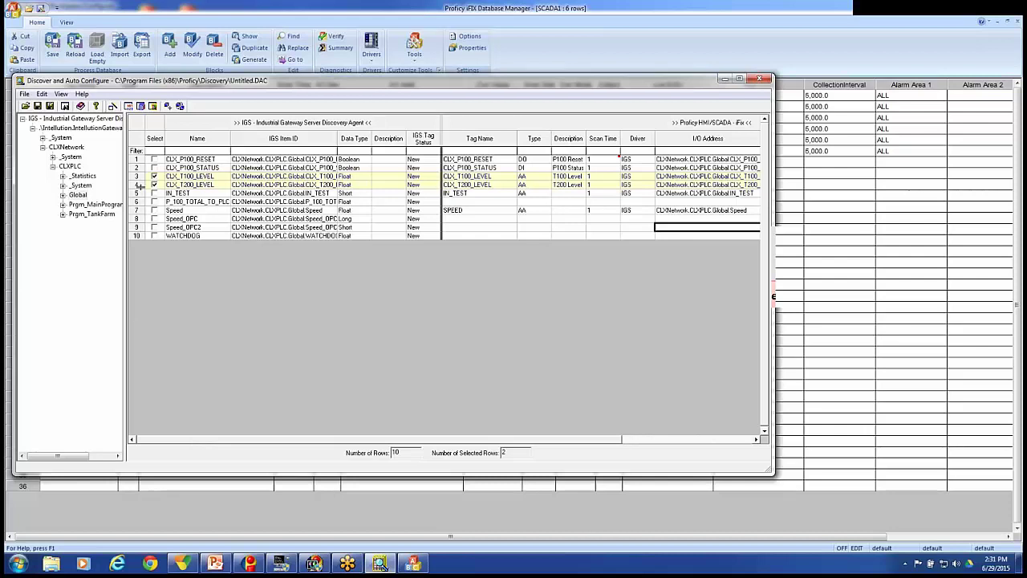
{"action": "left_click", "coordinate": [154, 193]}
Select Speed, modify the four tags in iFIX, and confirm Collect shows YES in Database Manager.
{"action": "left_click", "coordinate": [154, 209]}
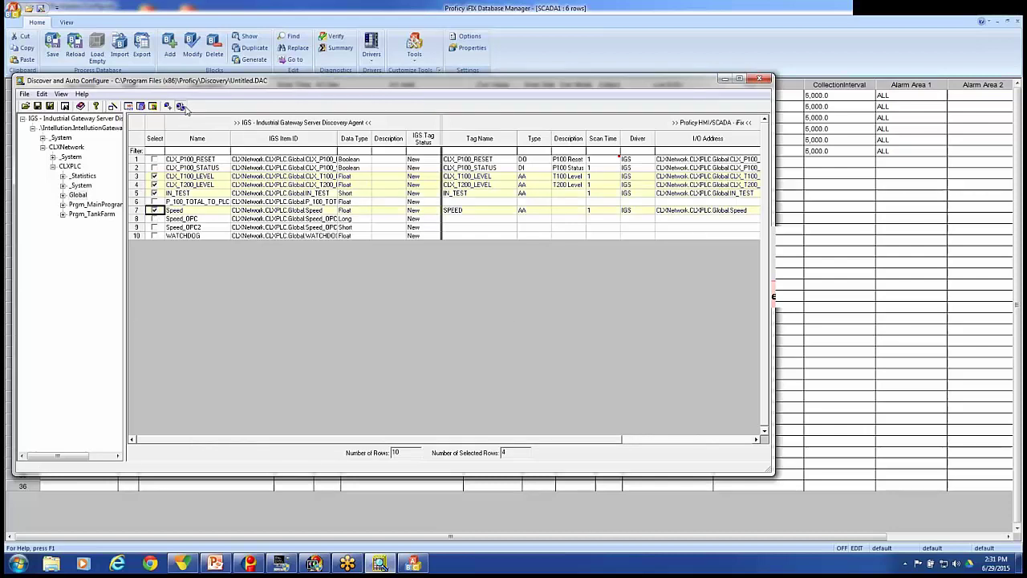
{"action": "left_click", "coordinate": [181, 107]}
{"action": "left_click", "coordinate": [373, 305]}
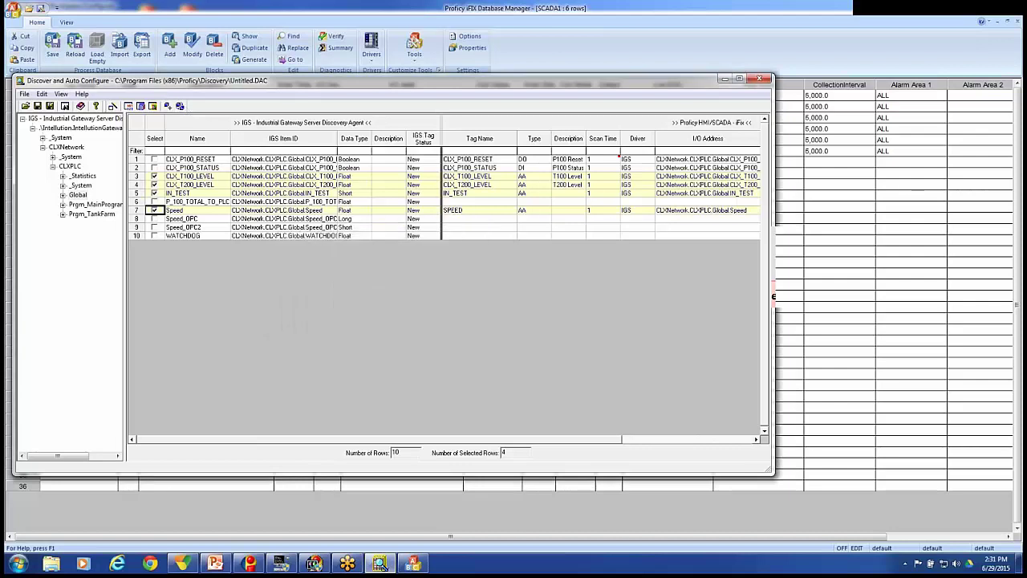
{"action": "left_click", "coordinate": [724, 38]}
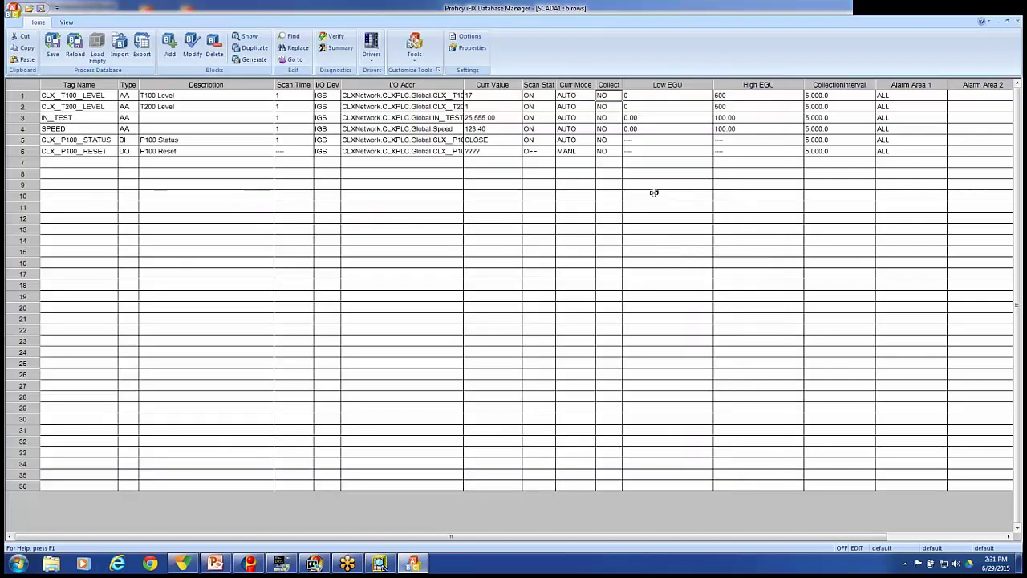
{"action": "mouse_move", "coordinate": [609, 94]}
{"action": "left_mouse_down"}
{"action": "mouse_move", "coordinate": [610, 130]}
{"action": "mouse_move", "coordinate": [610, 96]}
{"action": "left_mouse_up"}
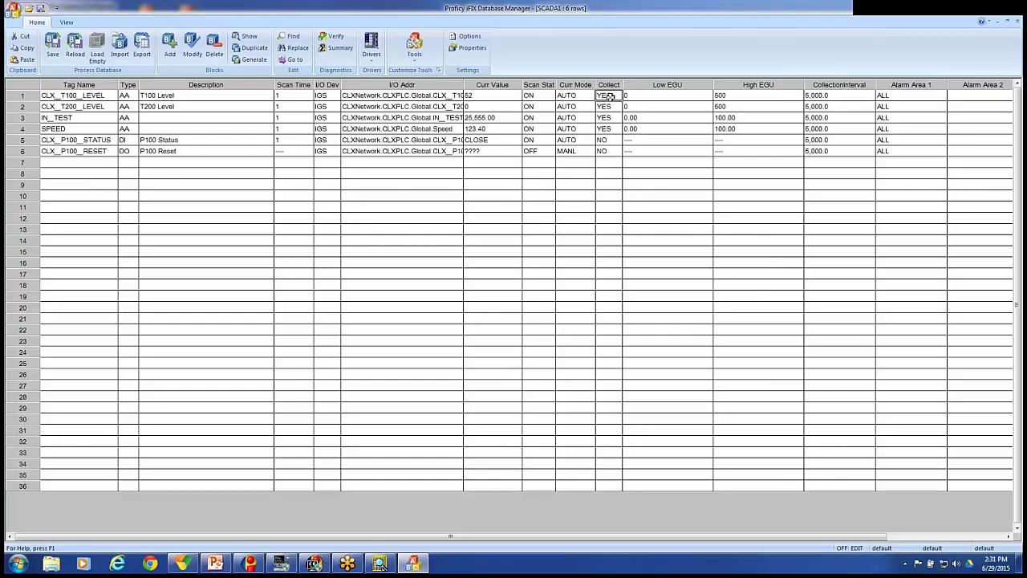
Confirm the modified tags show Ok in Last Action Status, then switch back to Database Manager.
{"action": "left_click", "coordinate": [380, 563]}
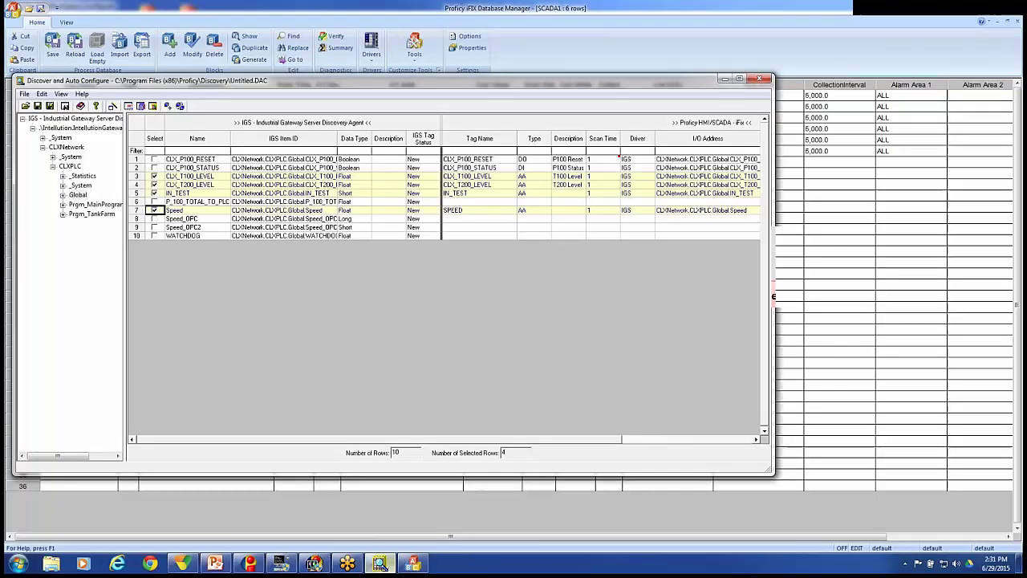
{"action": "scroll", "coordinate": [602, 449], "scroll_direction": "right", "scroll_amount": 3}
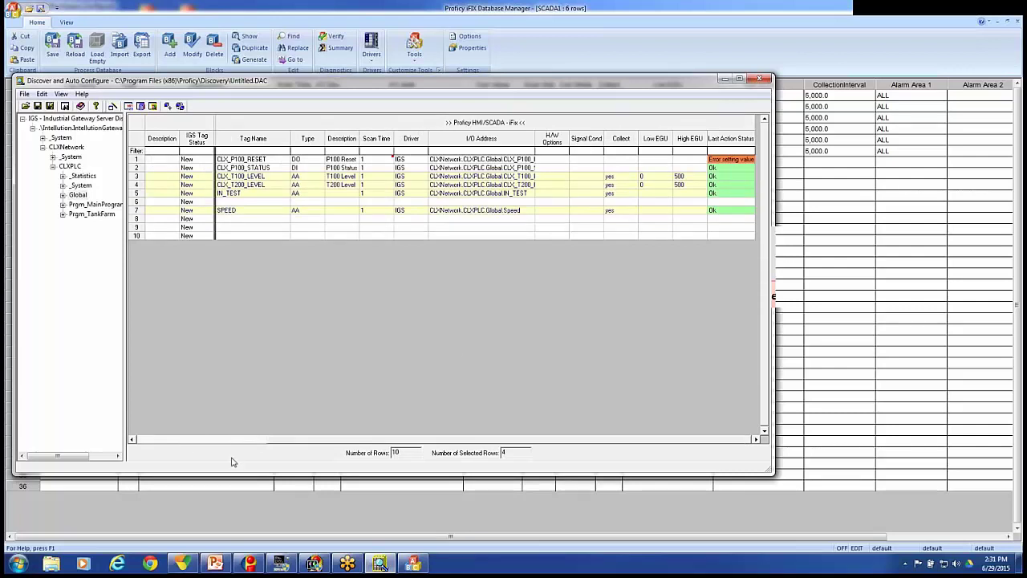
{"action": "left_click", "coordinate": [188, 440]}
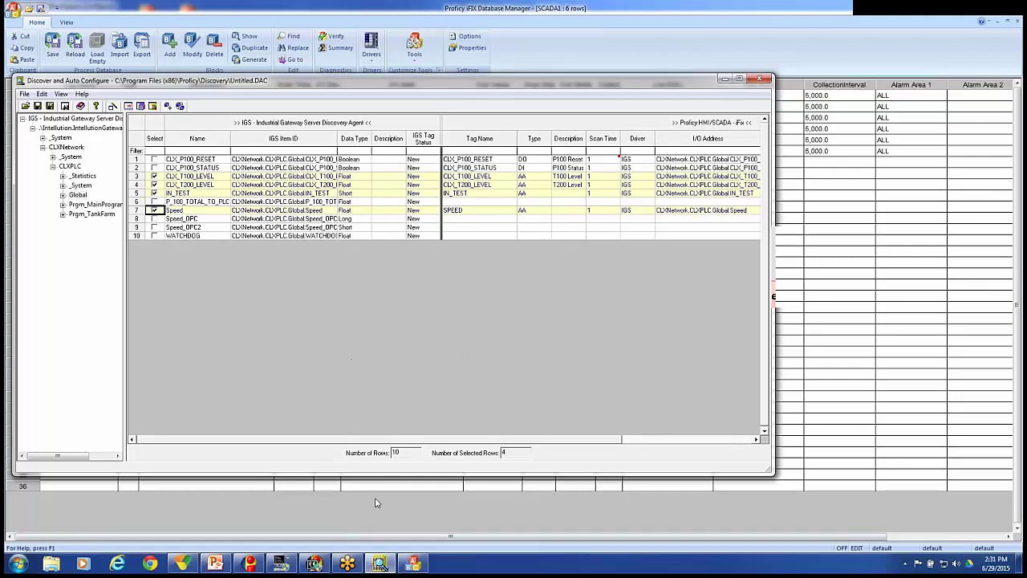
{"action": "left_click_drag", "start_coordinate": [142, 86], "coordinate": [219, 155]}
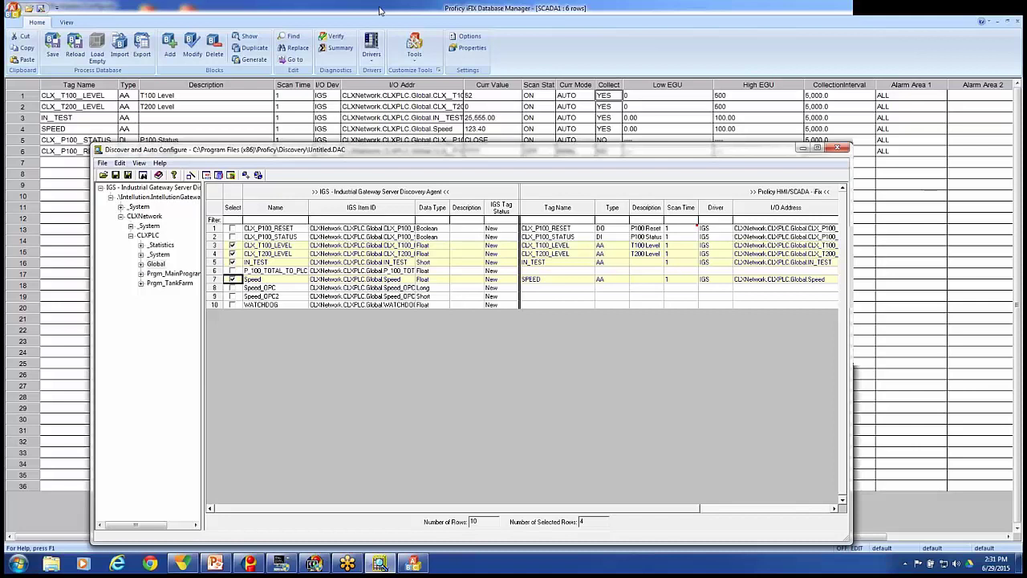
{"action": "left_click", "coordinate": [385, 58]}
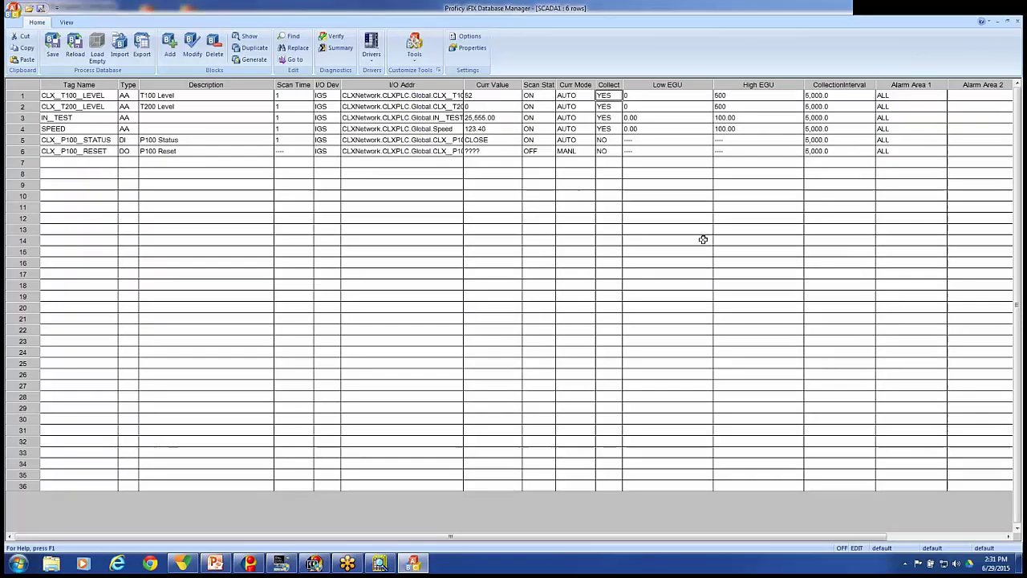